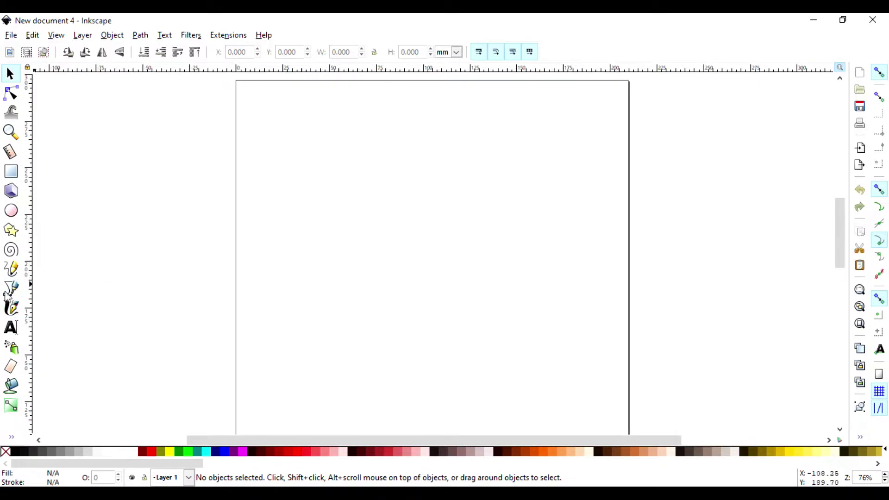
# - Switch to the Pen (Bezier) tool, with its stroke Shape set to Ellipse
pyautogui.click(11, 289)
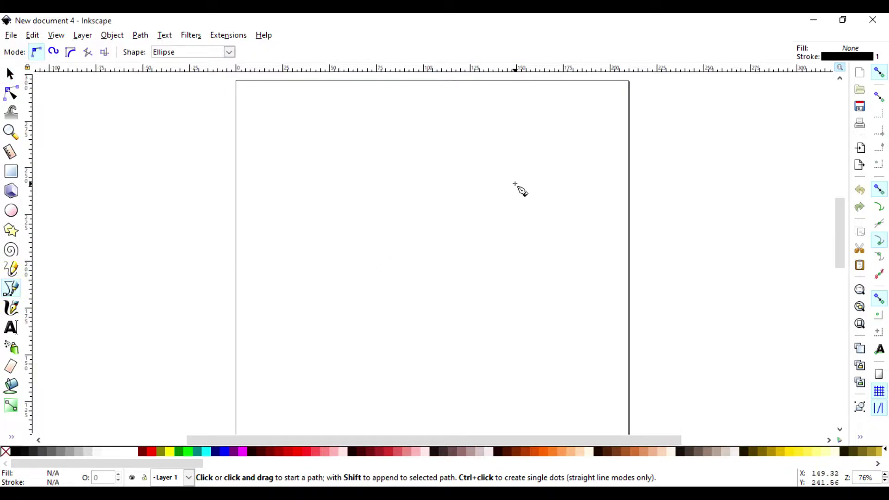
# - In regular Bezier mode with Ellipse shape, draw a straight horizontal test line
pyautogui.click(39, 54)
pyautogui.click(231, 52)
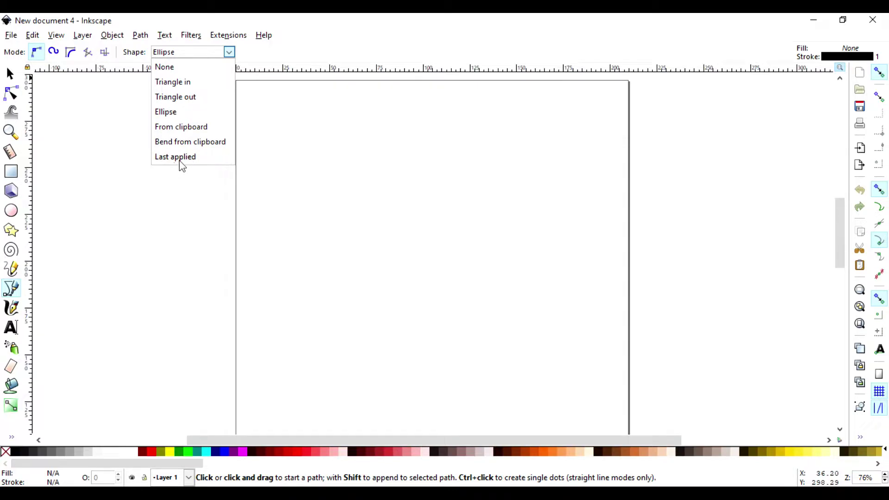
pyautogui.click(254, 54)
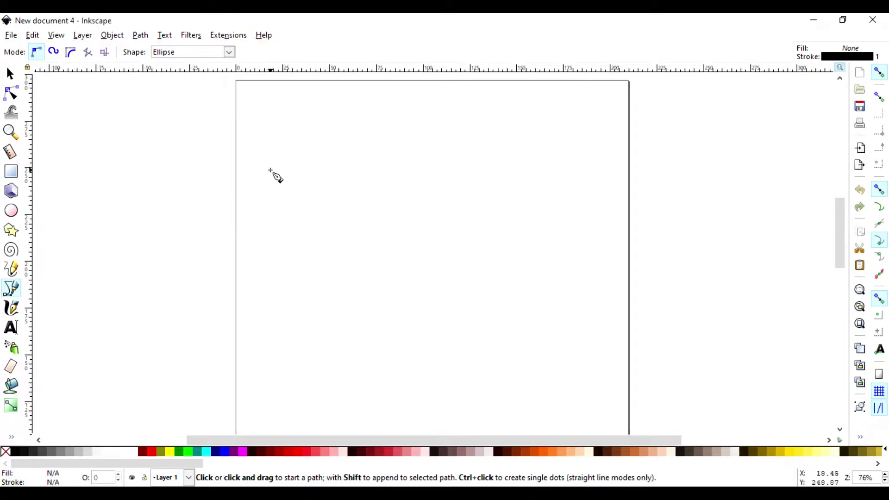
pyautogui.moveTo(261, 151)
pyautogui.mouseDown()
pyautogui.moveTo(408, 173)
pyautogui.moveTo(521, 159)
pyautogui.mouseUp()
pyautogui.rightClick(521, 158)
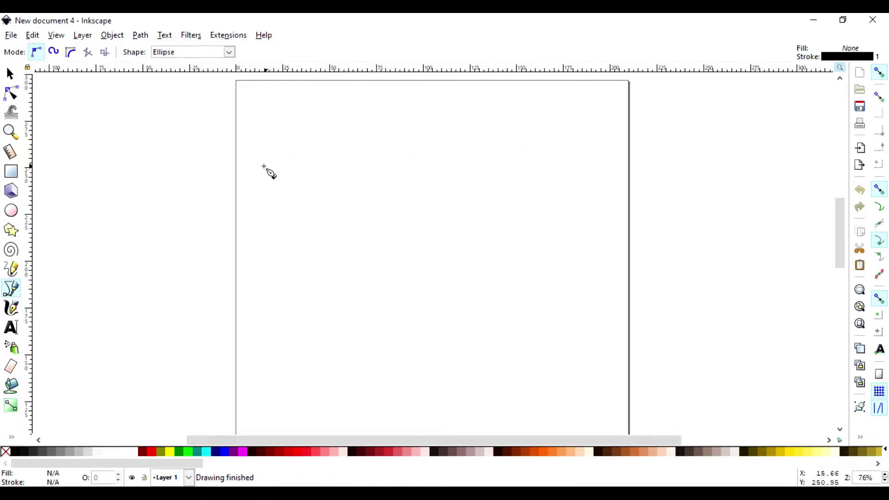
pyautogui.moveTo(264, 164); pyautogui.dragTo(560, 165)
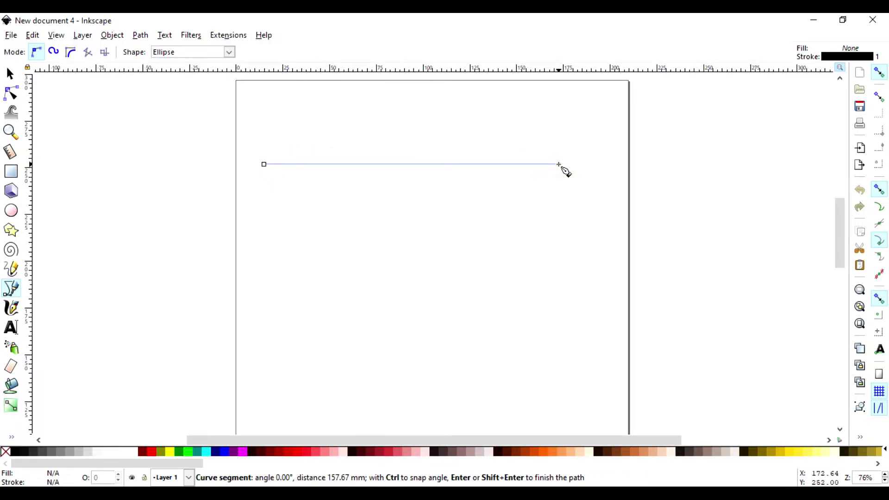
pyautogui.rightClick(559, 165)
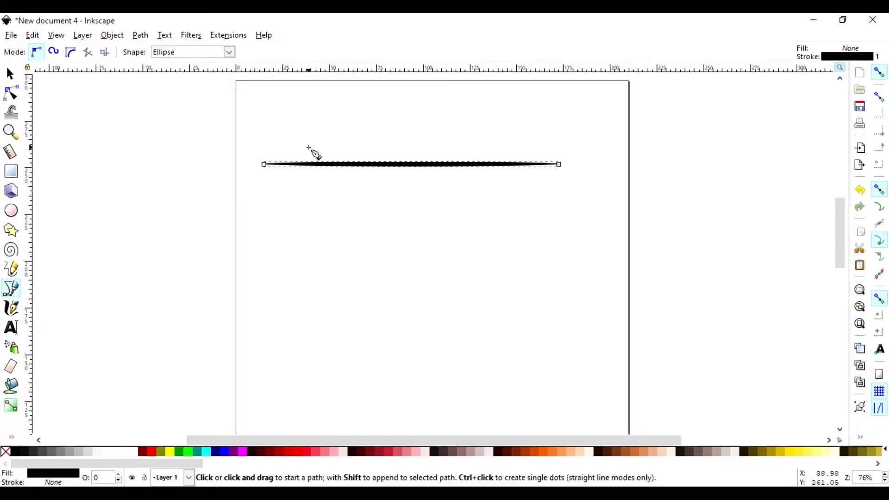
# - Reset the pen's Shape to None and delete the test line
pyautogui.click(230, 52)
pyautogui.click(198, 70)
pyautogui.click(11, 75)
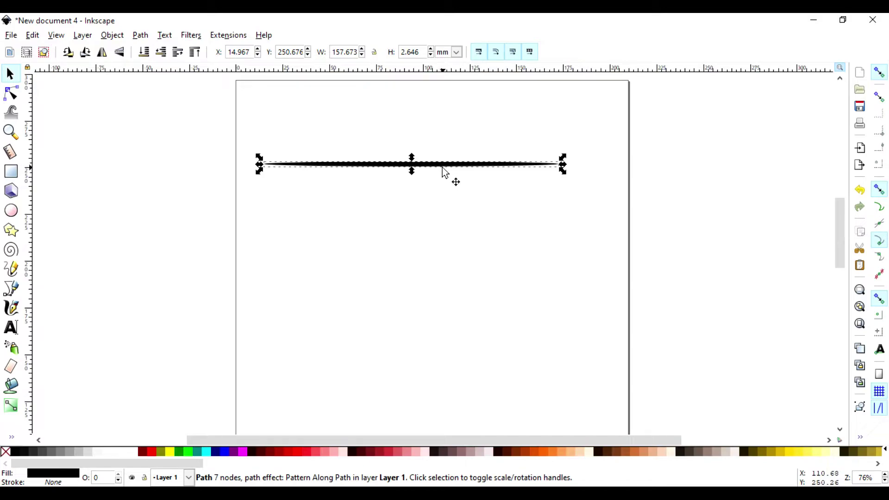
pyautogui.press('Delete')
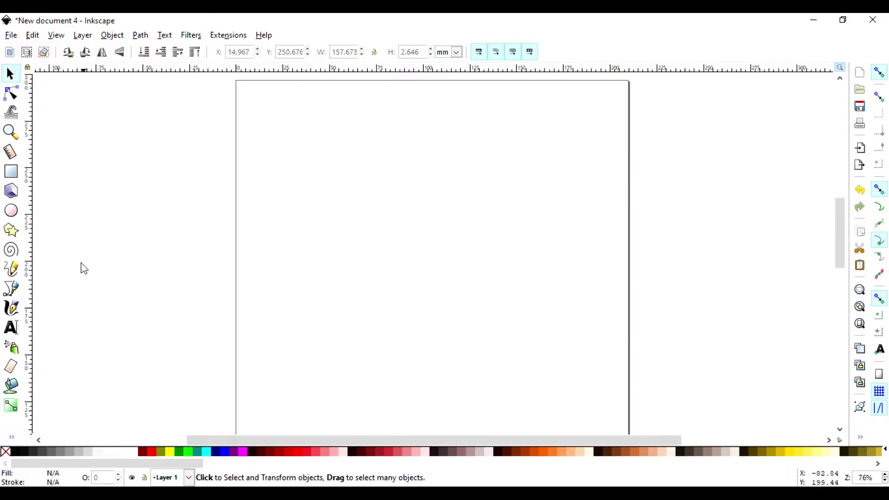
# - Draw a two-node straight line across the upper page and scale it to 146.537 × 9.785 mm
pyautogui.click(11, 288)
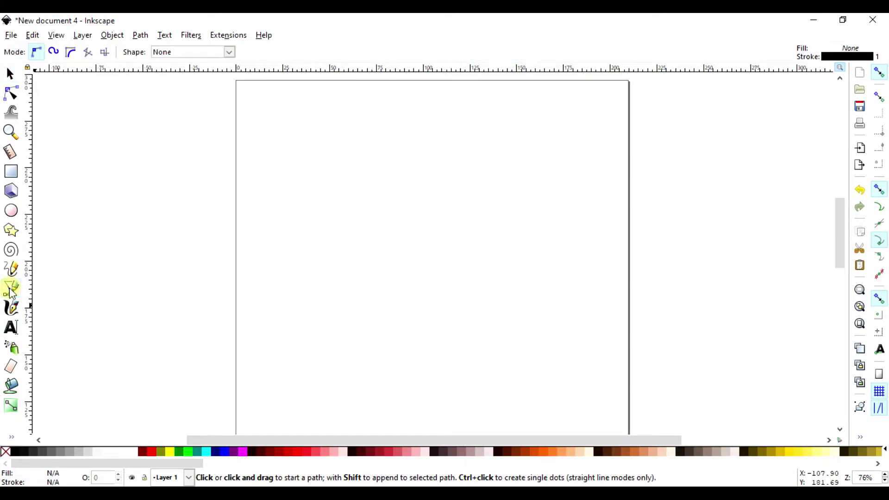
pyautogui.click(278, 173)
pyautogui.moveTo(278, 174); pyautogui.dragTo(540, 166)
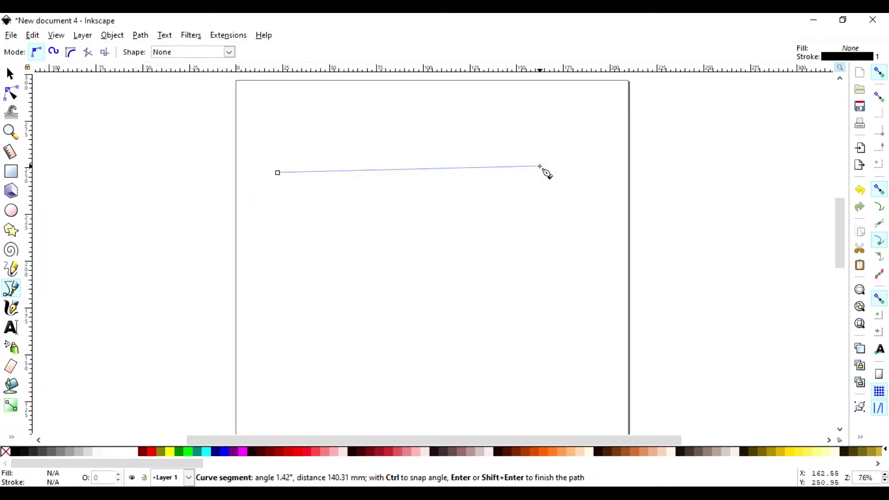
pyautogui.press('Return')
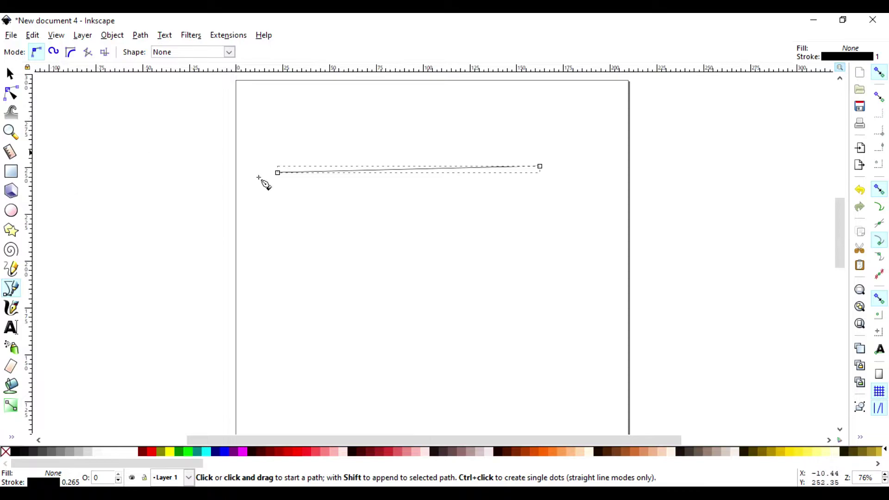
pyautogui.click(10, 74)
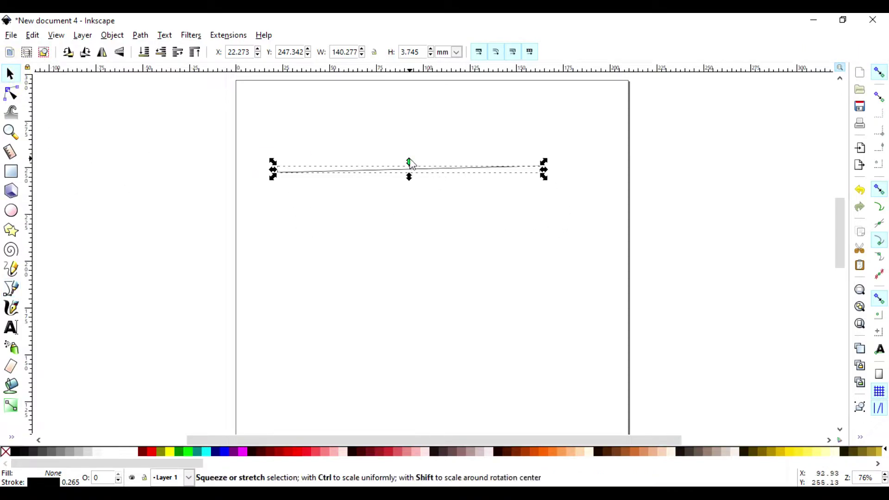
pyautogui.moveTo(545, 163); pyautogui.dragTo(558, 155)
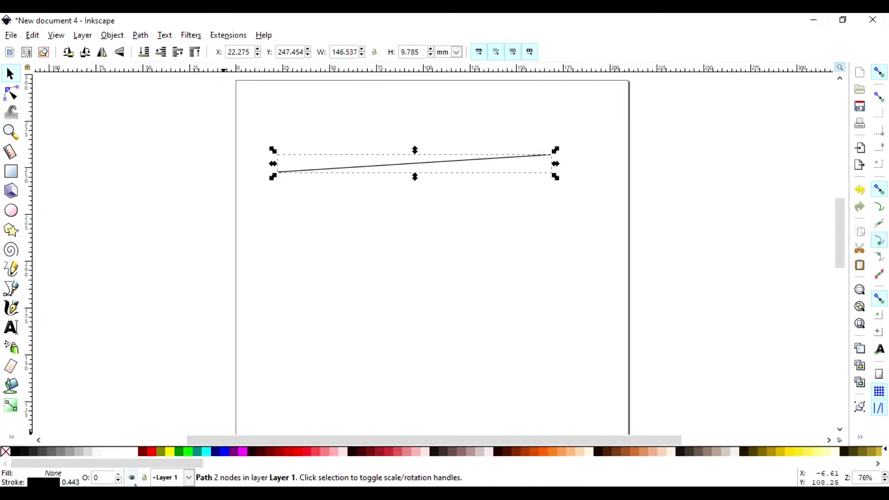
# - In Stroke style, raise the line's stroke width in mm to 1.043
pyautogui.click(72, 483)
pyautogui.rightClick(71, 483)
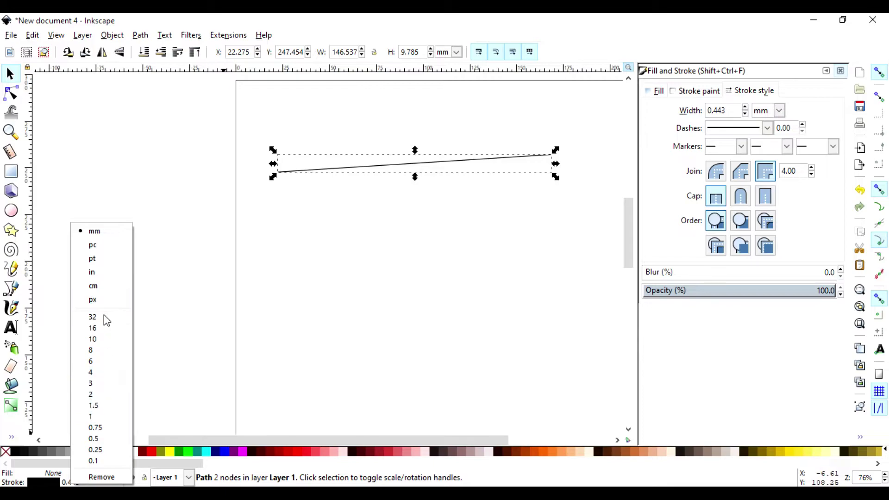
pyautogui.click(195, 323)
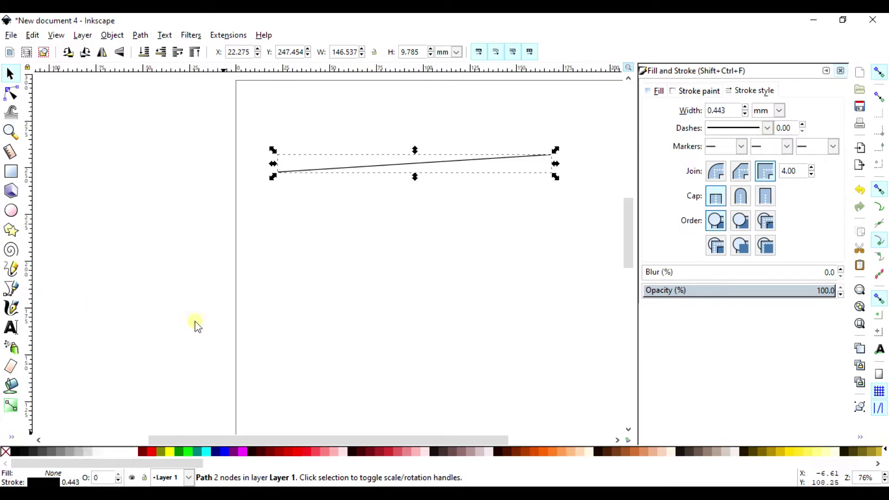
pyautogui.click(780, 111)
pyautogui.click(803, 111)
pyautogui.click(745, 107)
pyautogui.click(744, 107)
pyautogui.click(745, 107)
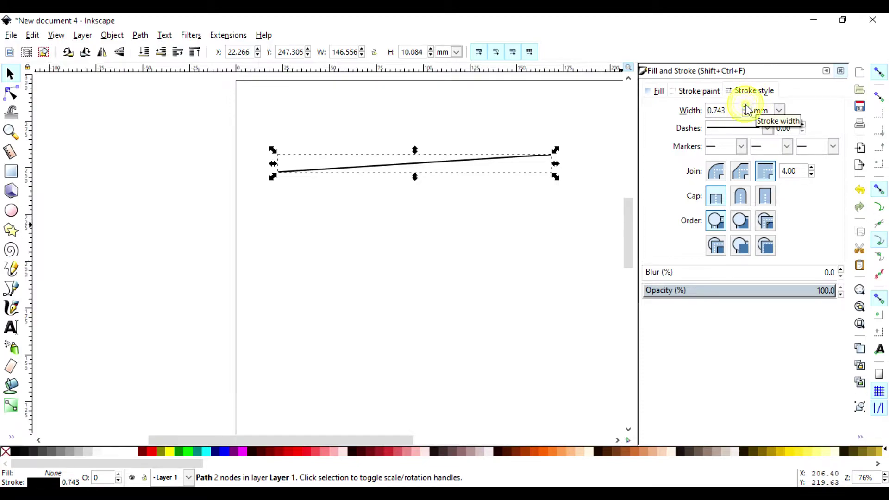
pyautogui.click(745, 107)
pyautogui.click(745, 107)
pyautogui.click(745, 107)
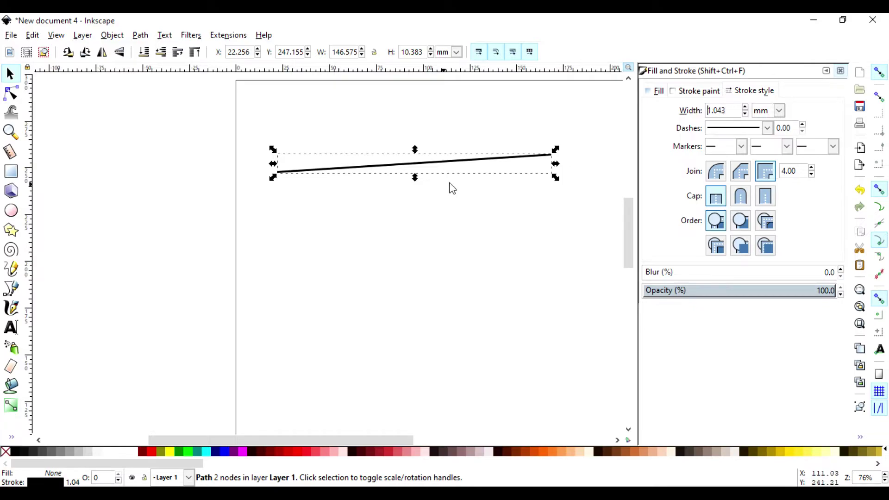
# - Deselect and reselect the thickened line to check it, then open its nodes for editing
pyautogui.click(439, 228)
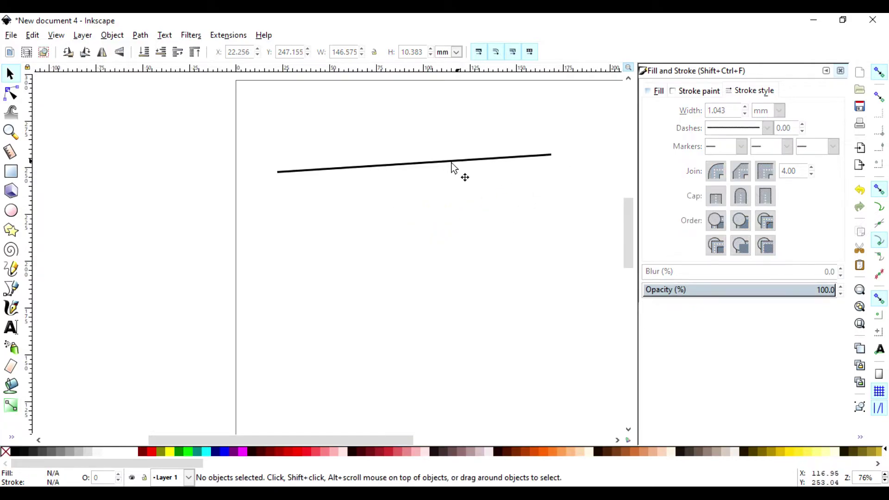
pyautogui.click(330, 172)
pyautogui.click(393, 246)
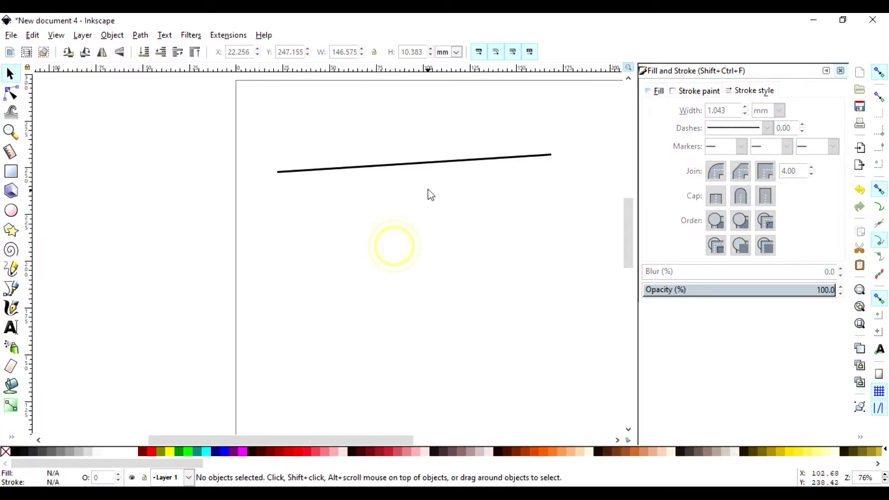
pyautogui.doubleClick(419, 163)
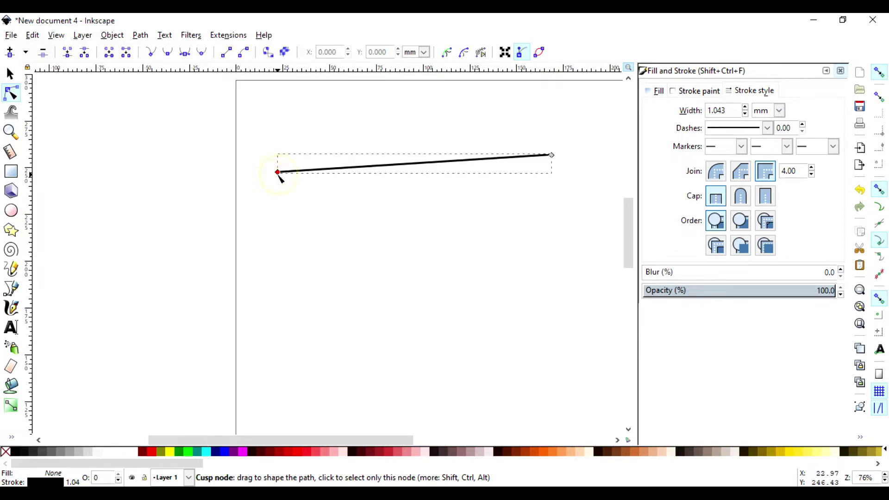
# - Drop the line's left end lower and stretch the line taller with the Selector
pyautogui.moveTo(278, 173); pyautogui.dragTo(283, 200)
pyautogui.click(10, 74)
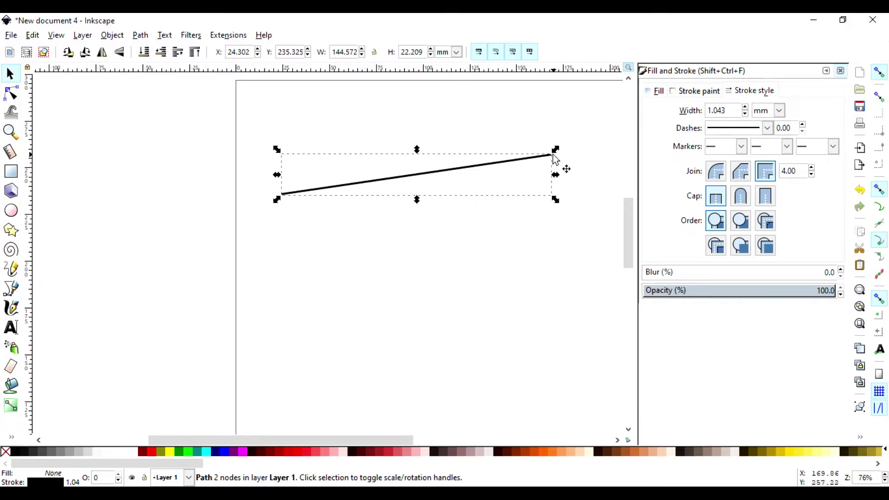
pyautogui.moveTo(555, 150)
pyautogui.mouseDown()
pyautogui.moveTo(546, 236)
pyautogui.moveTo(558, 230)
pyautogui.moveTo(549, 145)
pyautogui.mouseUp()
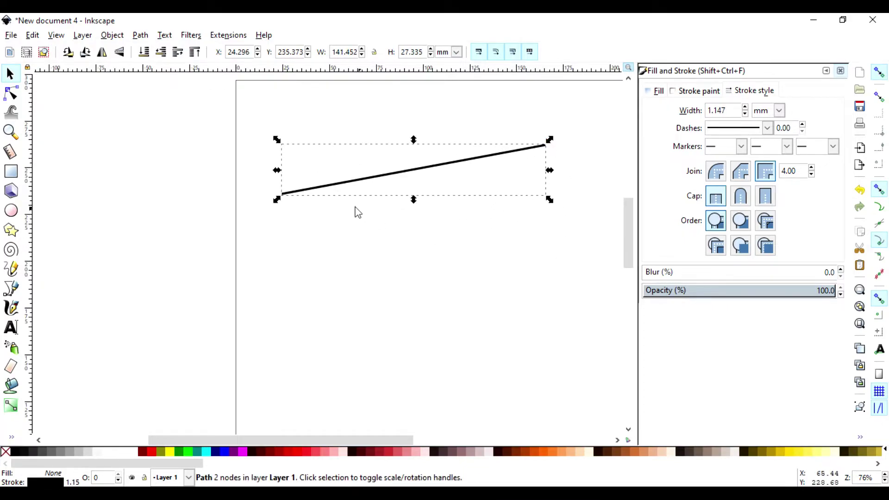
# - Bend the line into an upward-arching curve by dragging a handle from its left node
pyautogui.click(299, 218)
pyautogui.doubleClick(284, 193)
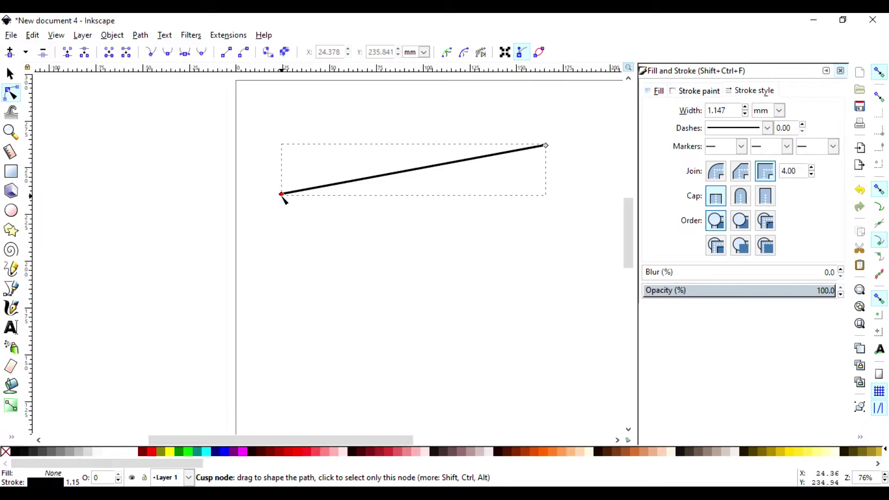
pyautogui.moveTo(283, 196); pyautogui.dragTo(411, 265)
# - Drag the left and right nodes' Bézier handles to turn the curve into an S-shaped wave
pyautogui.moveTo(378, 304); pyautogui.dragTo(318, 114)
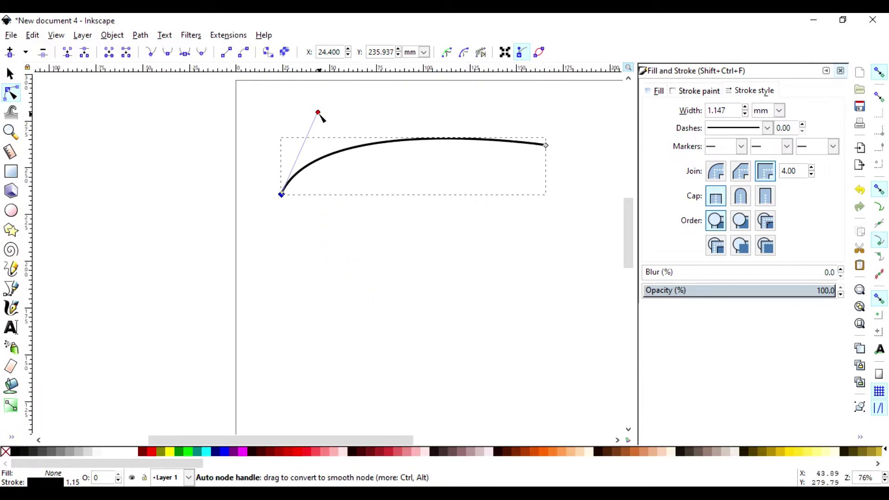
pyautogui.click(546, 146)
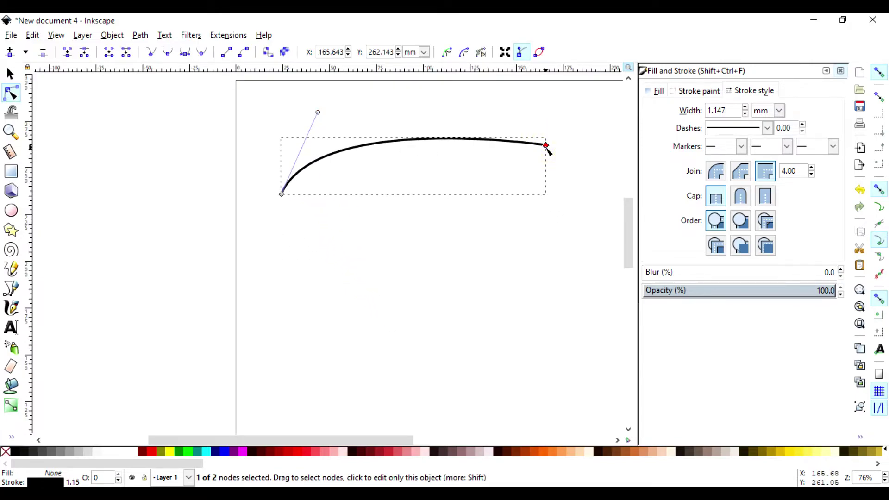
pyautogui.moveTo(547, 148); pyautogui.dragTo(447, 270)
pyautogui.moveTo(318, 113); pyautogui.dragTo(356, 107)
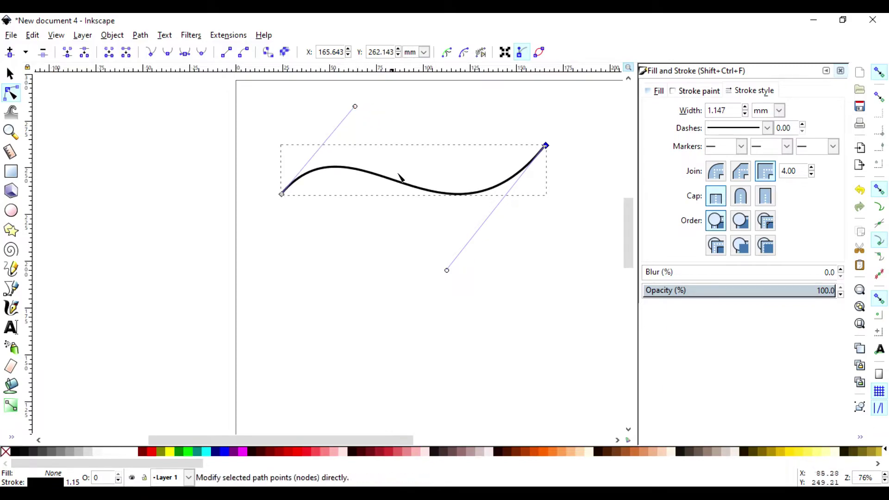
pyautogui.moveTo(446, 271); pyautogui.dragTo(405, 298)
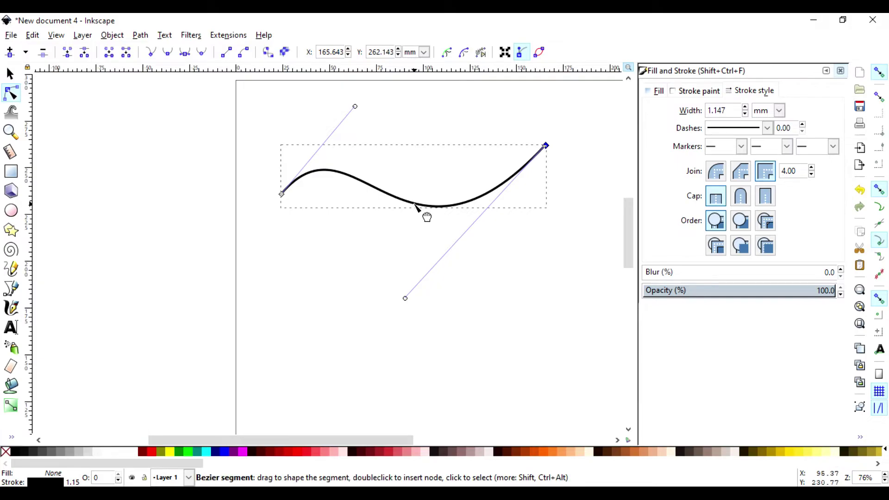
# - Add a node at the wave's dip, reshape its middle and right end, and add nodes on both arcs
pyautogui.doubleClick(414, 204)
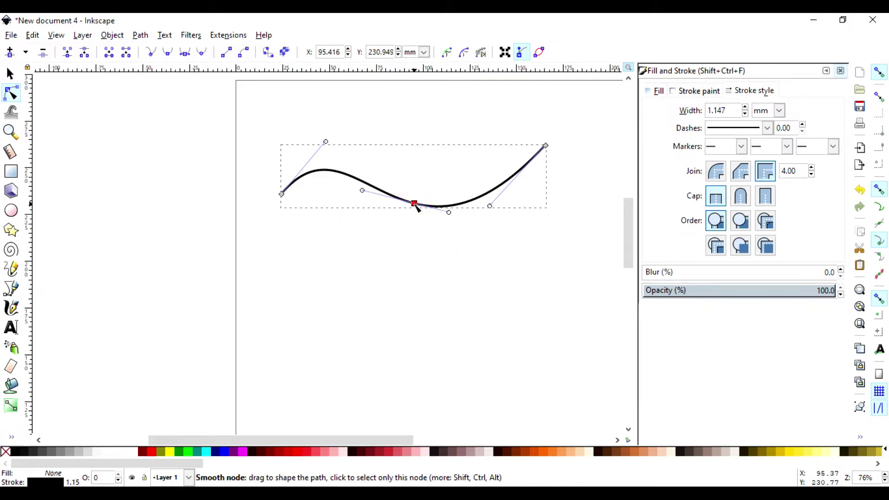
pyautogui.moveTo(406, 219)
pyautogui.mouseDown()
pyautogui.moveTo(398, 223)
pyautogui.moveTo(399, 209)
pyautogui.moveTo(422, 230)
pyautogui.moveTo(415, 231)
pyautogui.mouseUp()
pyautogui.moveTo(490, 206); pyautogui.dragTo(539, 241)
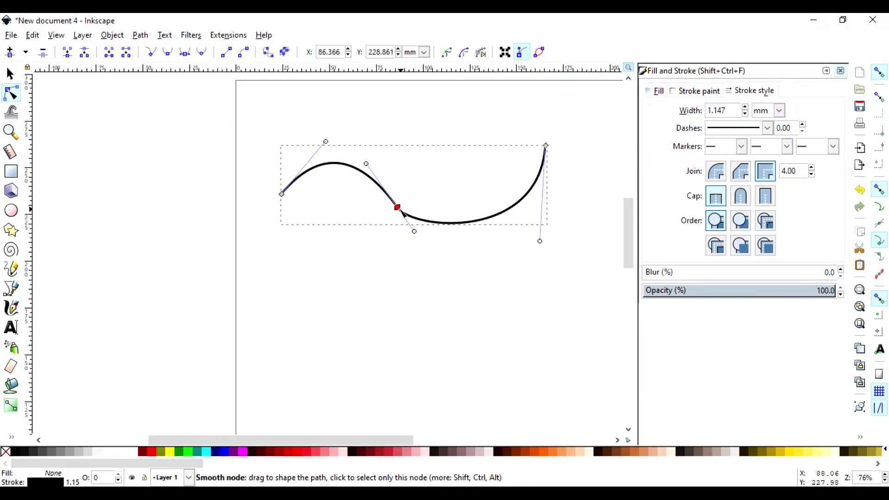
pyautogui.moveTo(397, 207); pyautogui.dragTo(419, 206)
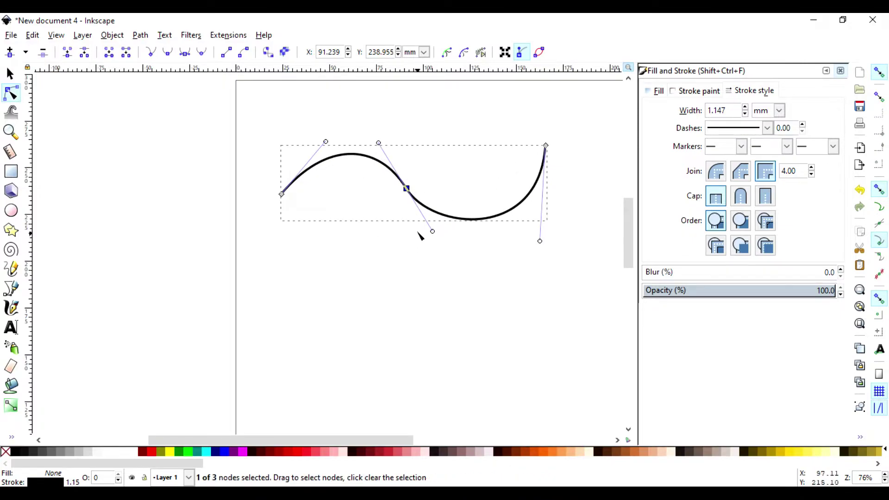
pyautogui.doubleClick(482, 219)
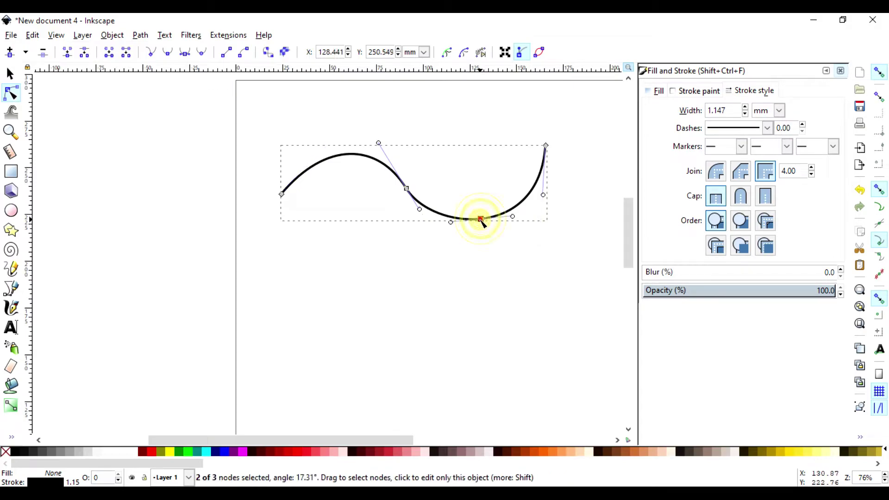
pyautogui.doubleClick(340, 156)
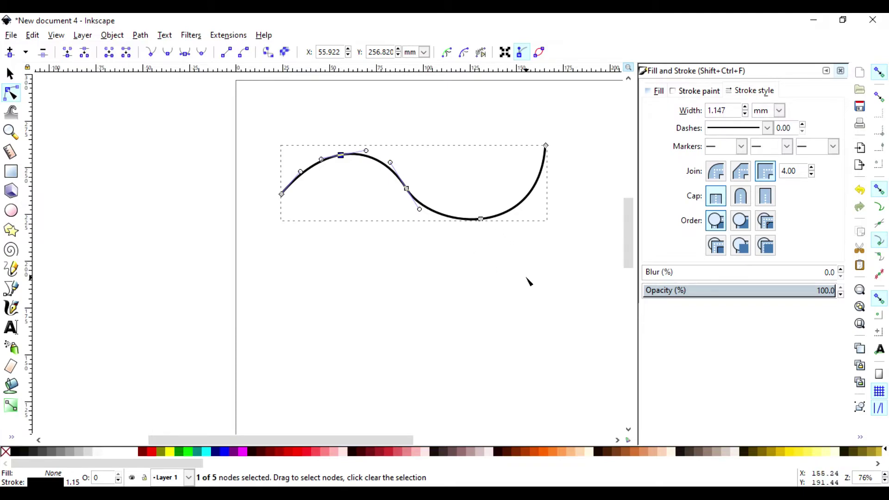
# - Experiment with adding and deleting nodes, removing the middle node to leave one S-curve
pyautogui.press('Delete')
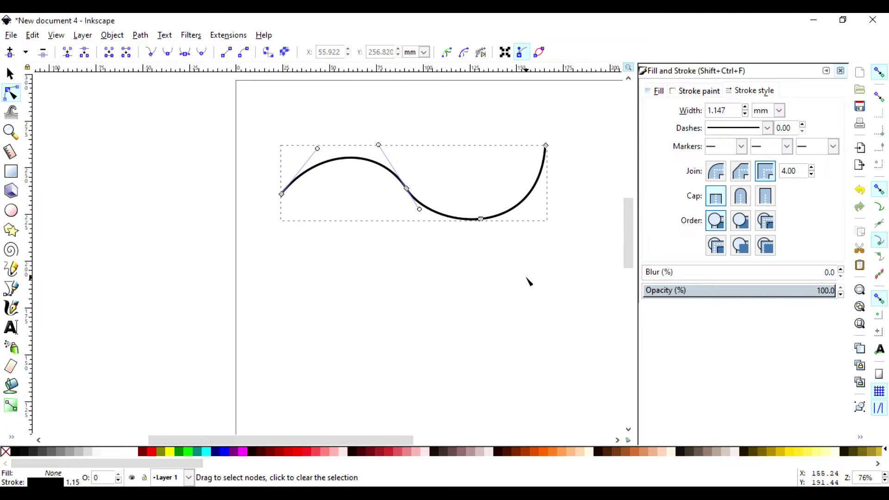
pyautogui.click(355, 158)
pyautogui.doubleClick(356, 158)
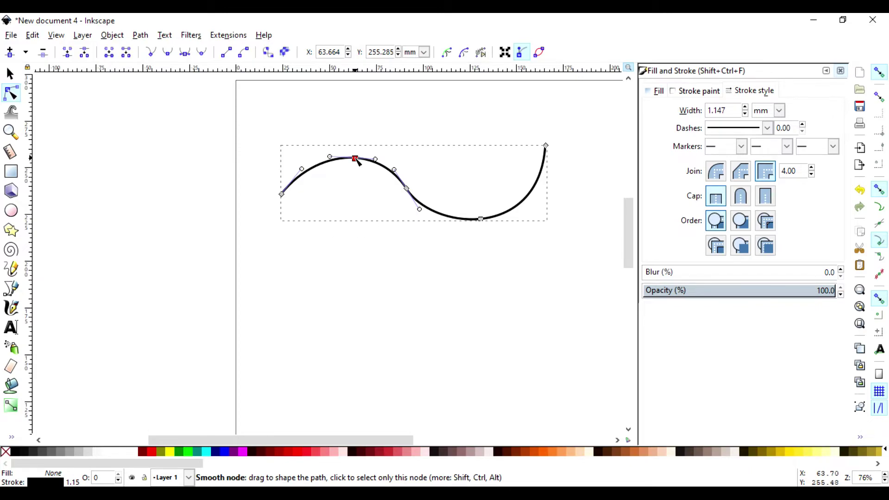
pyautogui.press('Delete')
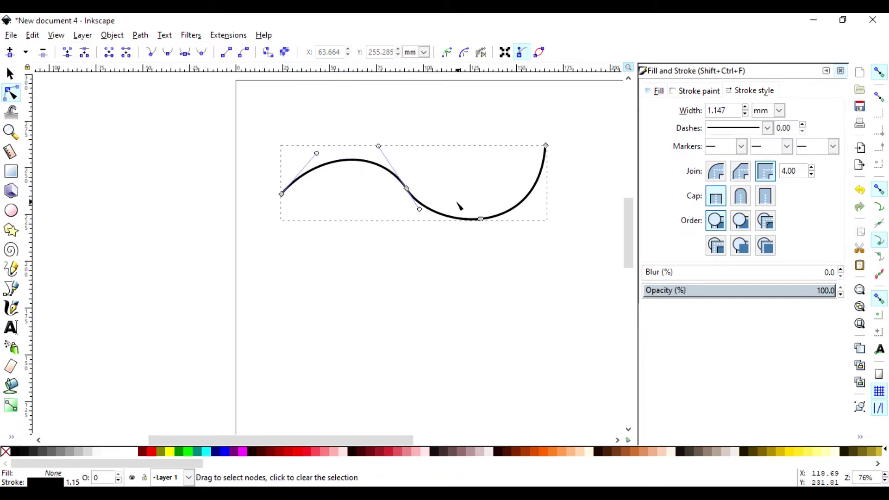
pyautogui.click(407, 189)
pyautogui.press('Delete')
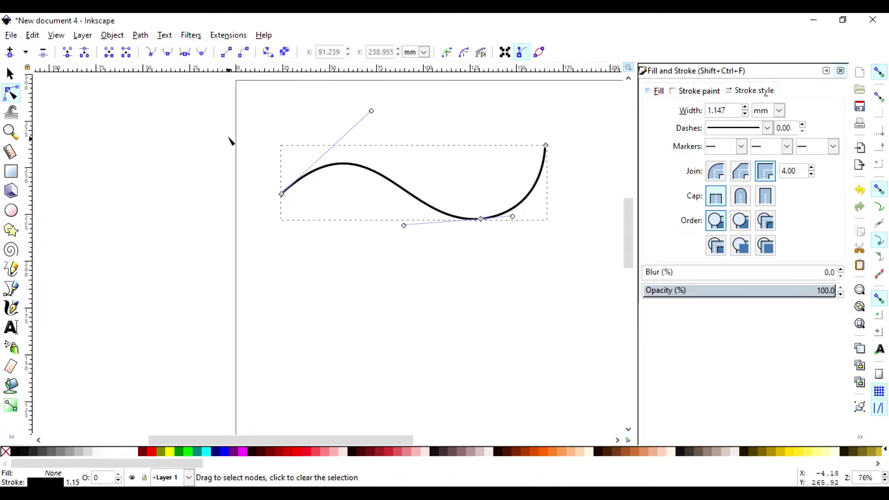
pyautogui.doubleClick(396, 185)
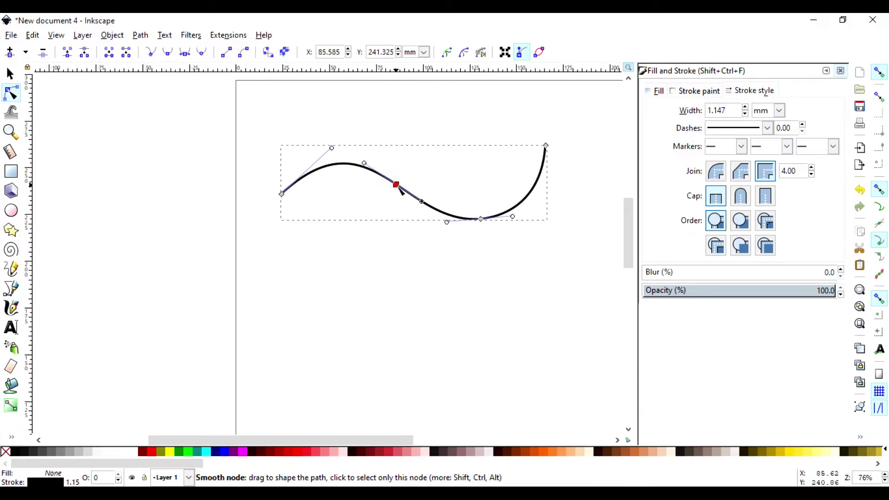
pyautogui.click(341, 164)
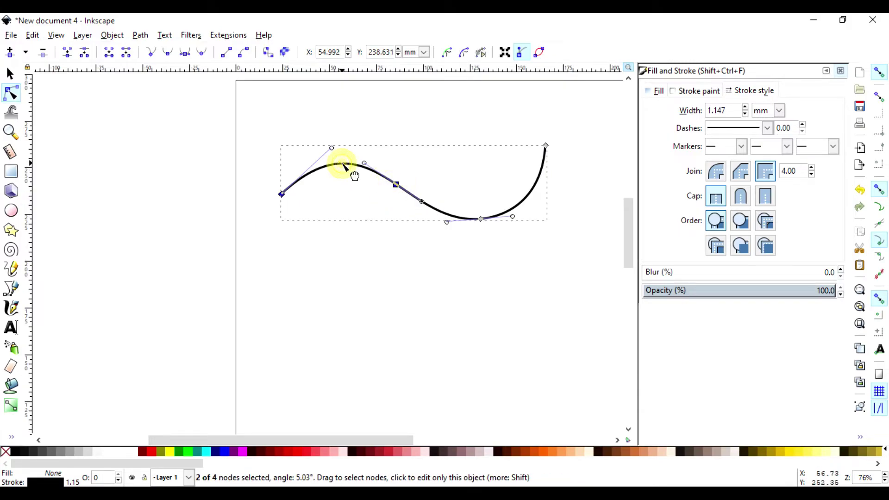
pyautogui.doubleClick(343, 164)
pyautogui.doubleClick(408, 193)
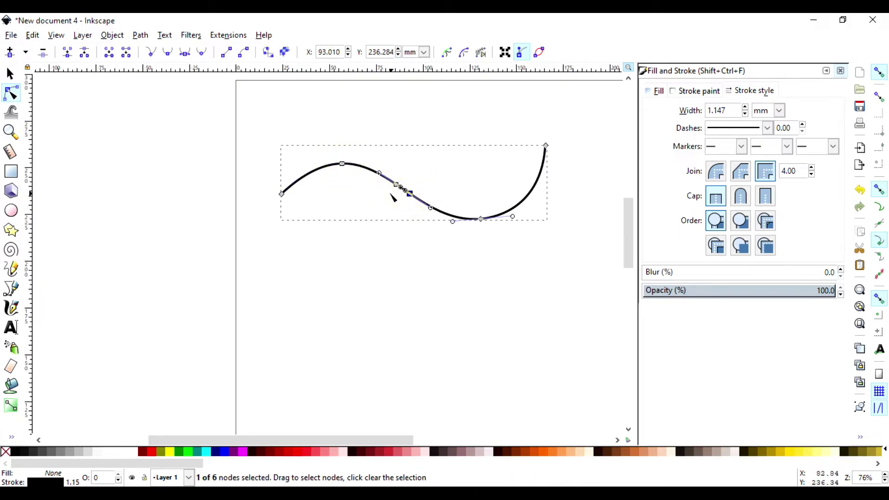
pyautogui.doubleClick(302, 177)
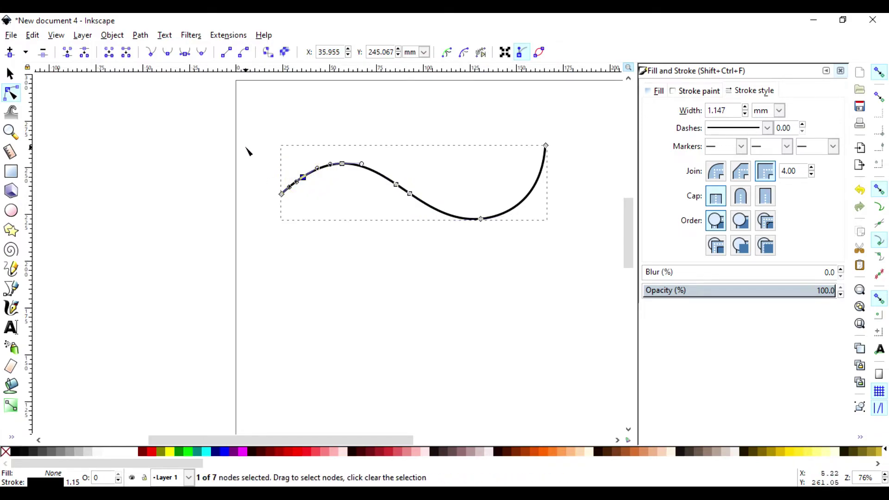
# - Cut away the curve's three left-hand nodes, then delete the remaining path entirely
pyautogui.moveTo(268, 157); pyautogui.dragTo(374, 272)
pyautogui.moveTo(260, 123); pyautogui.dragTo(379, 275)
pyautogui.press('Delete')
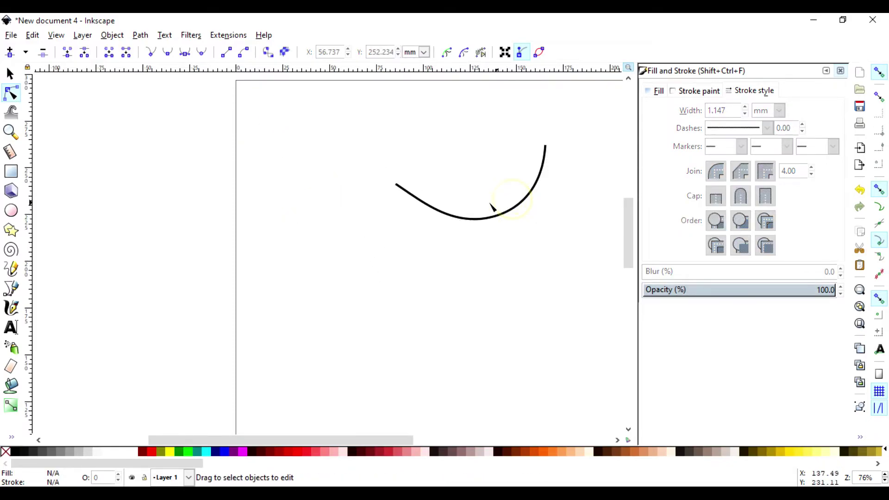
pyautogui.click(478, 217)
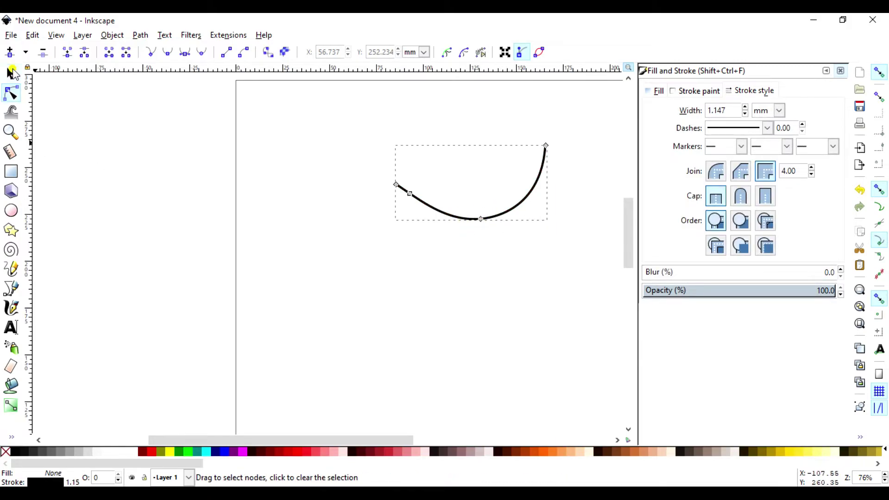
pyautogui.press('s')
pyautogui.press('Delete')
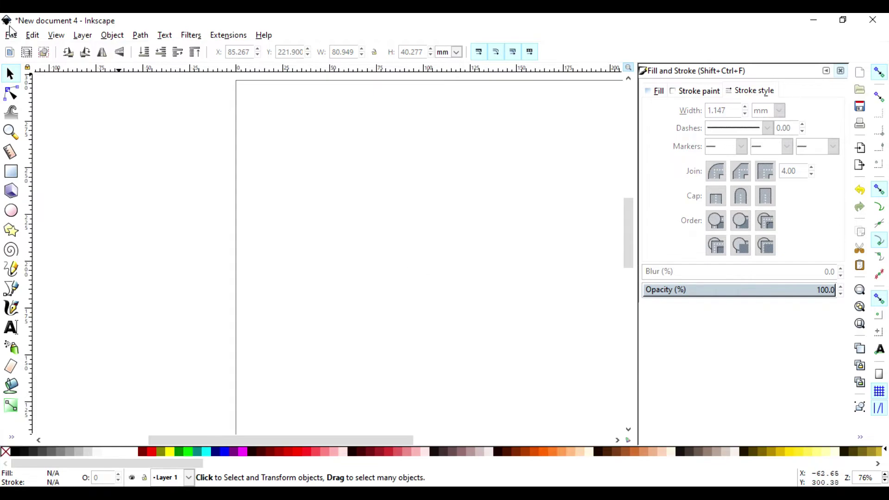
# - Close the Fill and Stroke panel and start a Spiro-mode pen path with a small circular curl
pyautogui.click(840, 72)
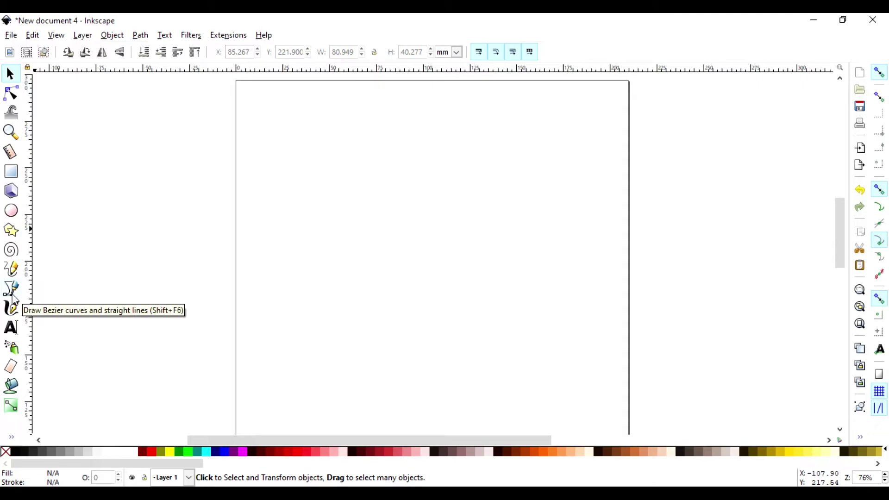
pyautogui.click(13, 295)
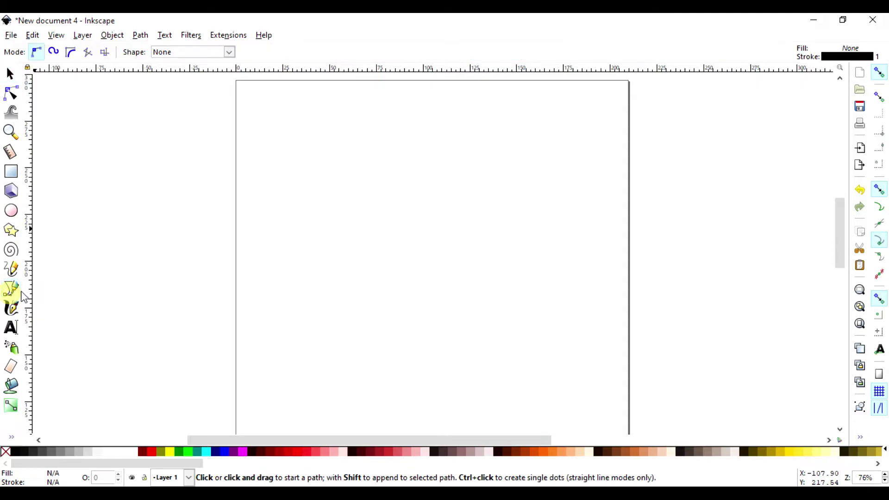
pyautogui.click(54, 53)
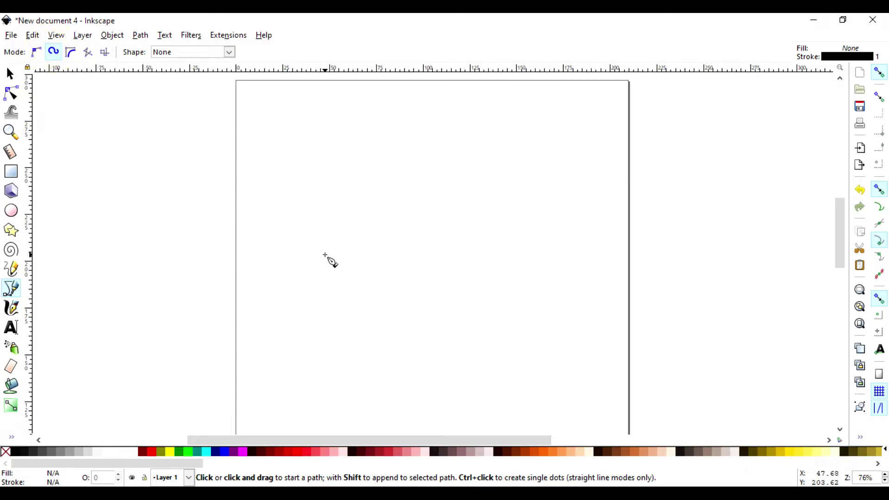
pyautogui.click(340, 248)
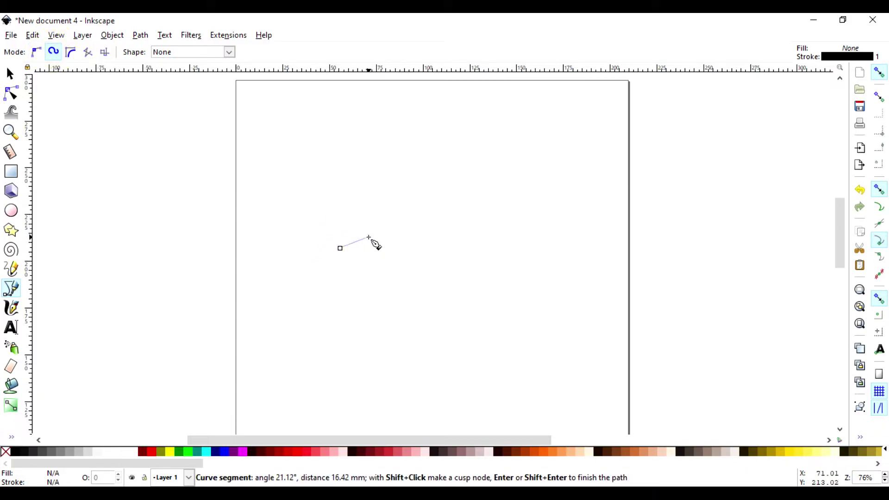
pyautogui.click(386, 251)
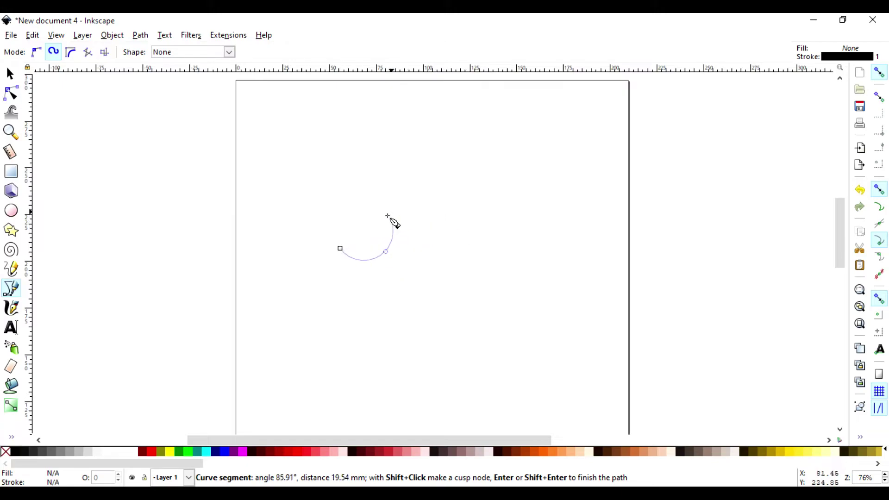
pyautogui.doubleClick(372, 238)
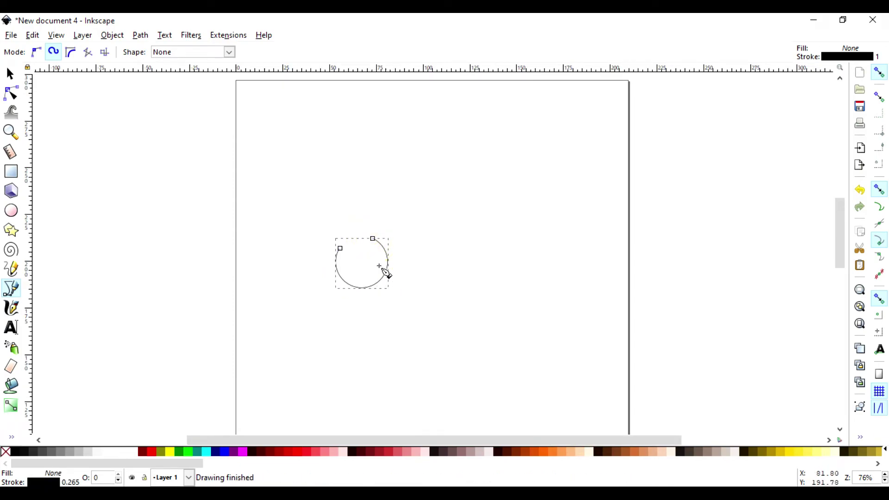
# - Extend the Spiro path rightward through overlapping loops to a curl at the upper right
pyautogui.click(372, 238)
pyautogui.click(413, 239)
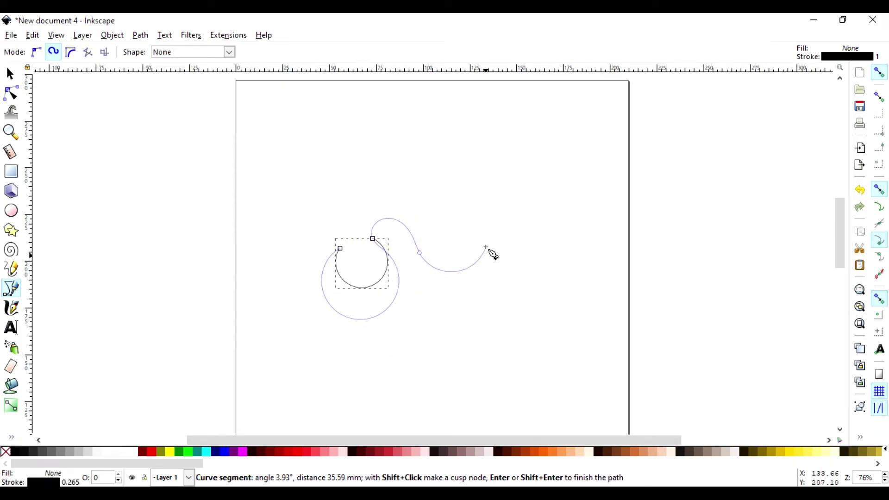
pyautogui.click(482, 234)
pyautogui.click(522, 221)
pyautogui.click(483, 267)
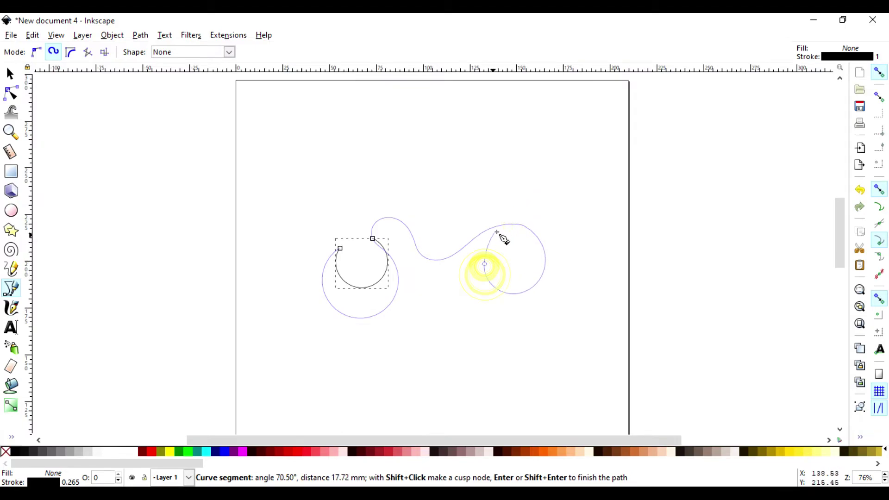
pyautogui.click(558, 209)
pyautogui.click(525, 249)
pyautogui.click(594, 218)
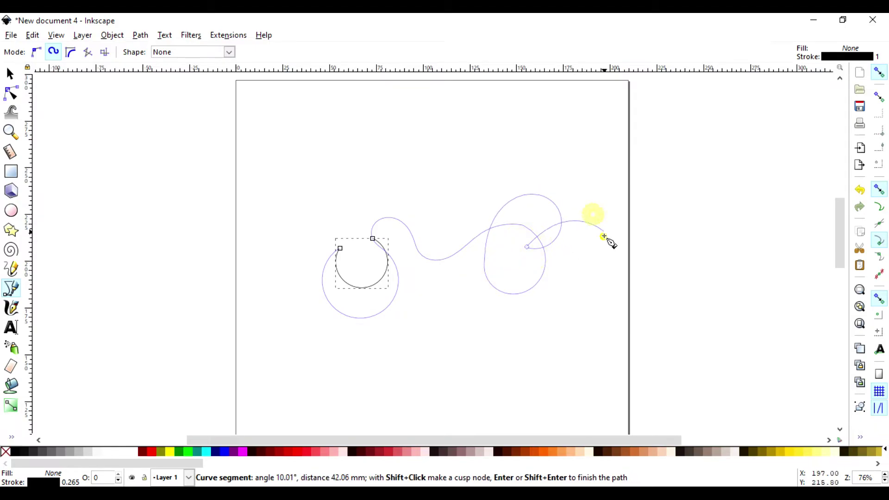
pyautogui.click(603, 237)
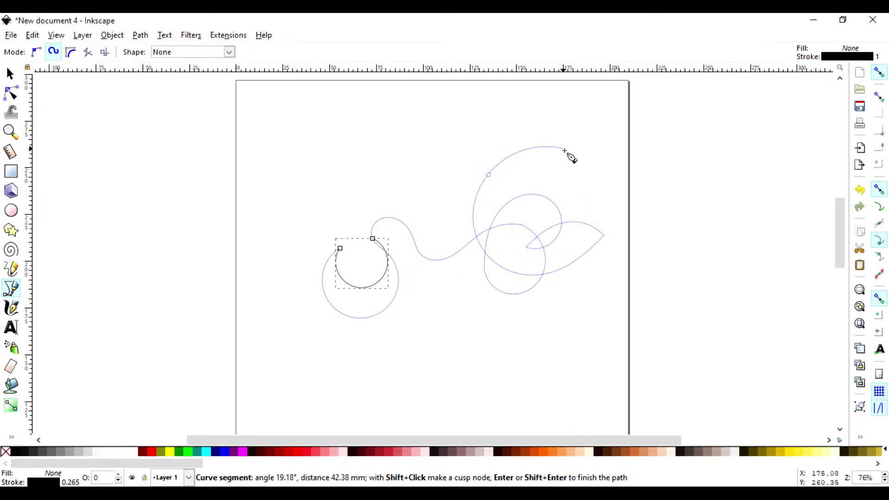
pyautogui.click(579, 182)
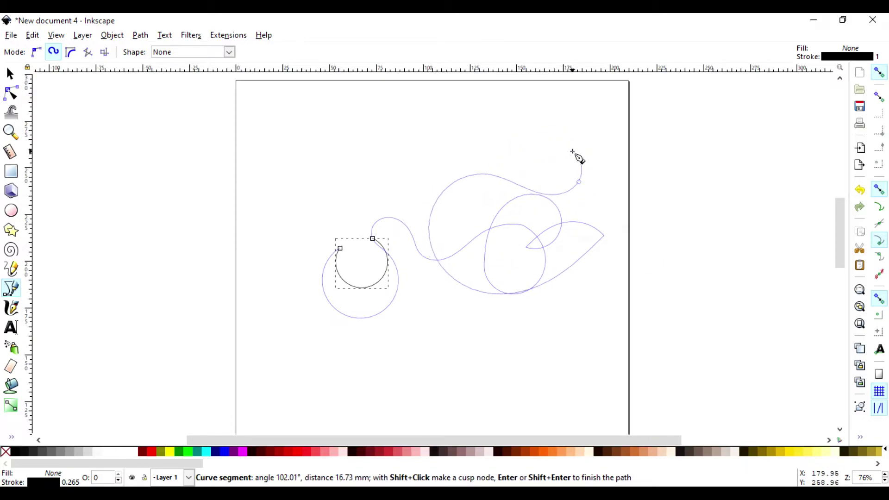
pyautogui.click(572, 152)
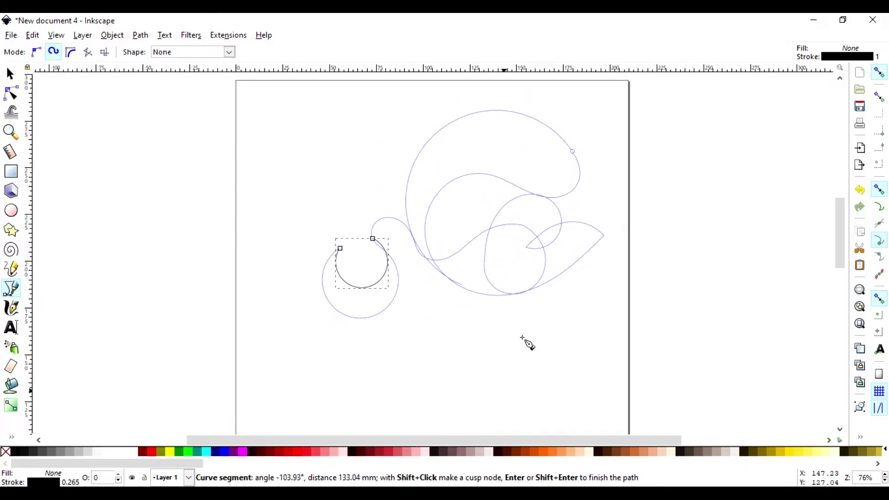
pyautogui.doubleClick(526, 153)
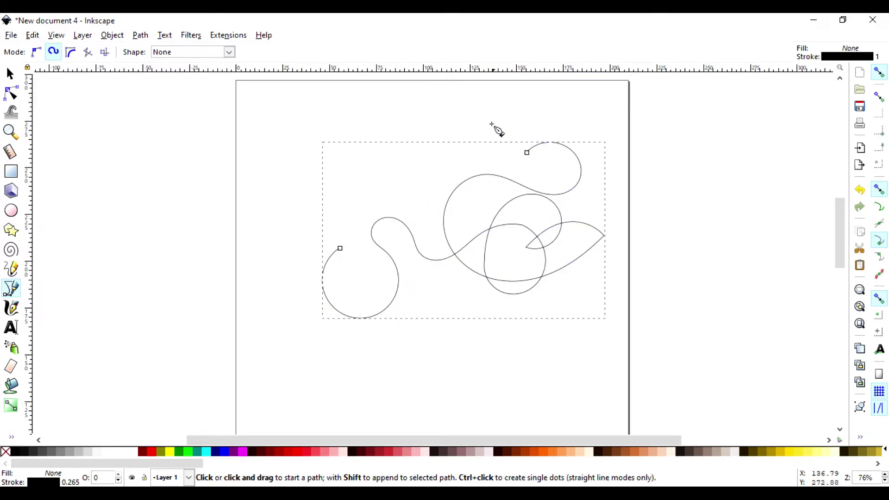
pyautogui.click(341, 249)
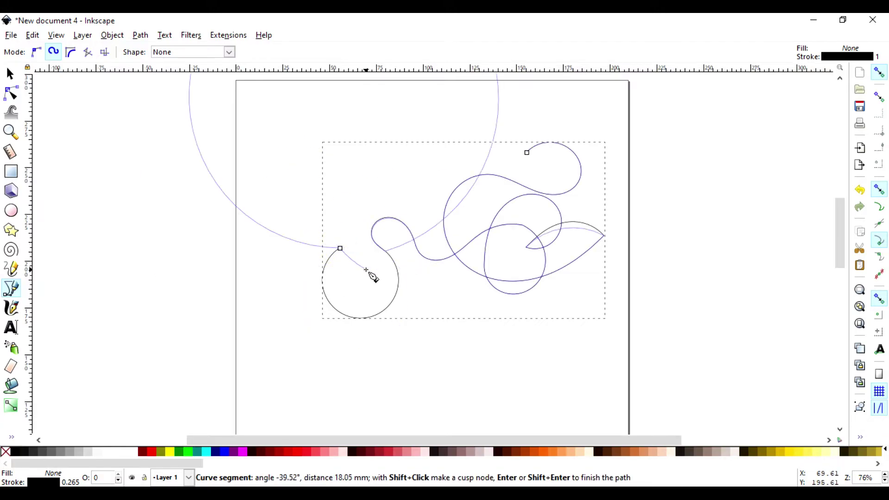
pyautogui.scroll(3, 365, 274)
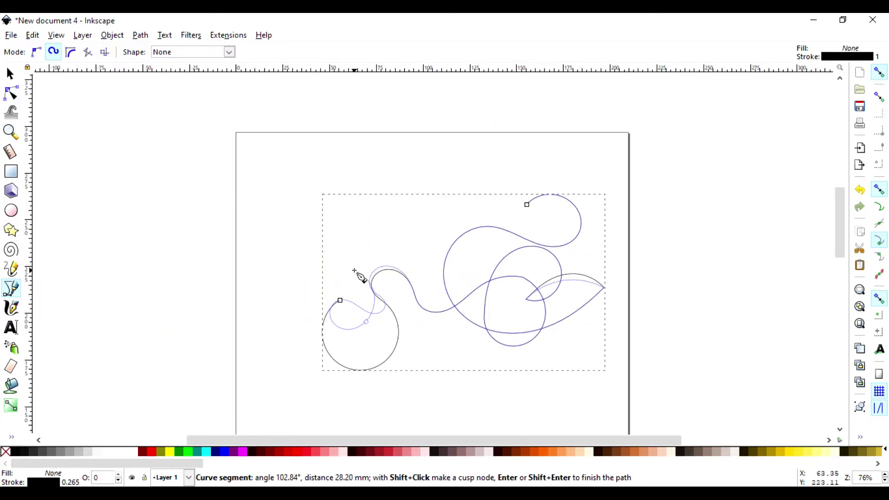
pyautogui.press('Escape')
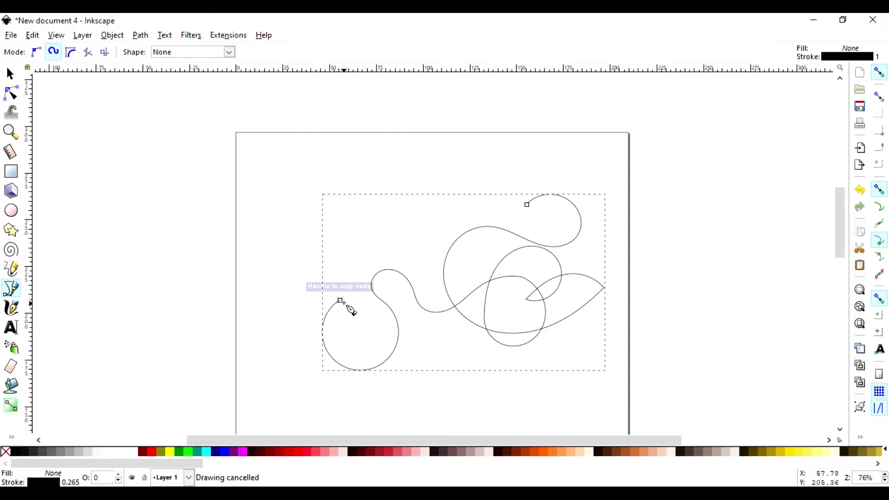
pyautogui.click(341, 300)
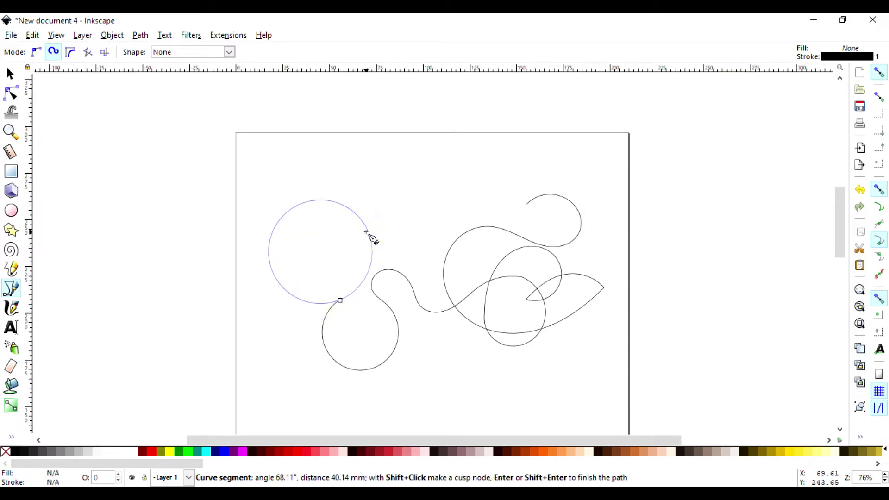
pyautogui.click(359, 287)
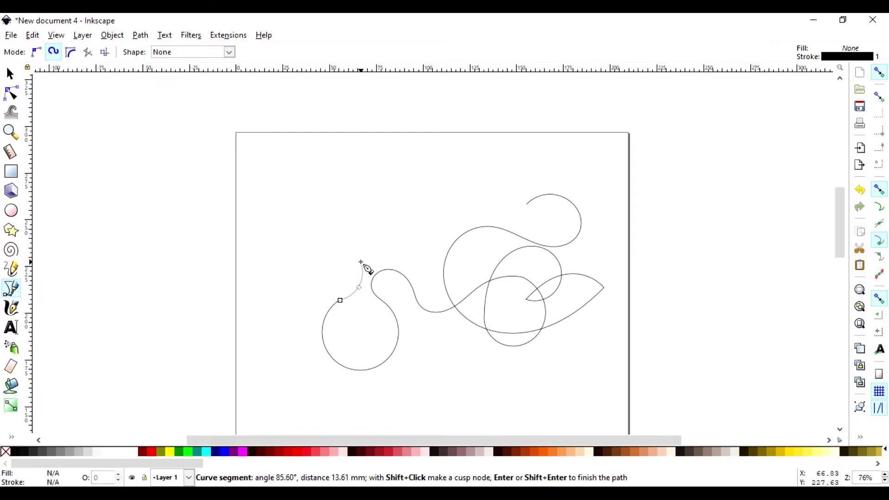
pyautogui.press('Escape')
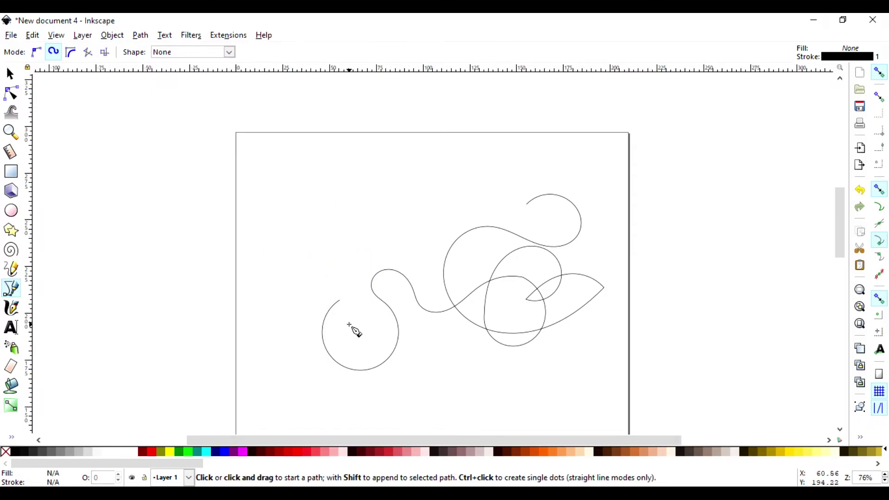
pyautogui.click(340, 300)
pyautogui.press('Return')
pyautogui.click(10, 75)
# - Drag two nodes to reshape the curve near its left loop
pyautogui.doubleClick(447, 310)
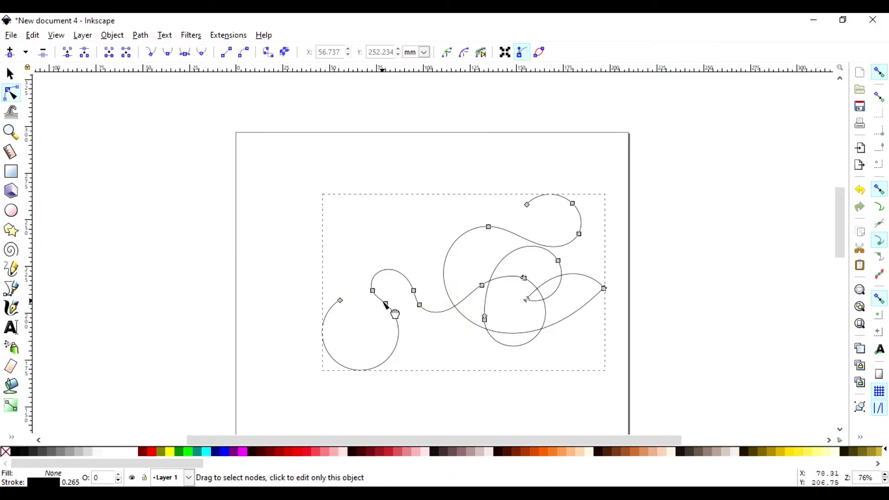
pyautogui.moveTo(386, 304)
pyautogui.mouseDown()
pyautogui.moveTo(401, 300)
pyautogui.moveTo(403, 313)
pyautogui.moveTo(388, 312)
pyautogui.mouseUp()
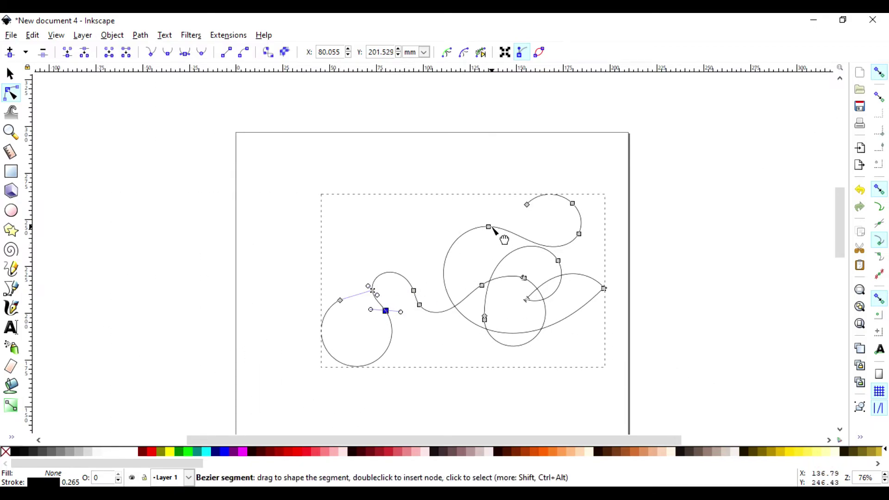
pyautogui.moveTo(488, 227); pyautogui.dragTo(499, 277)
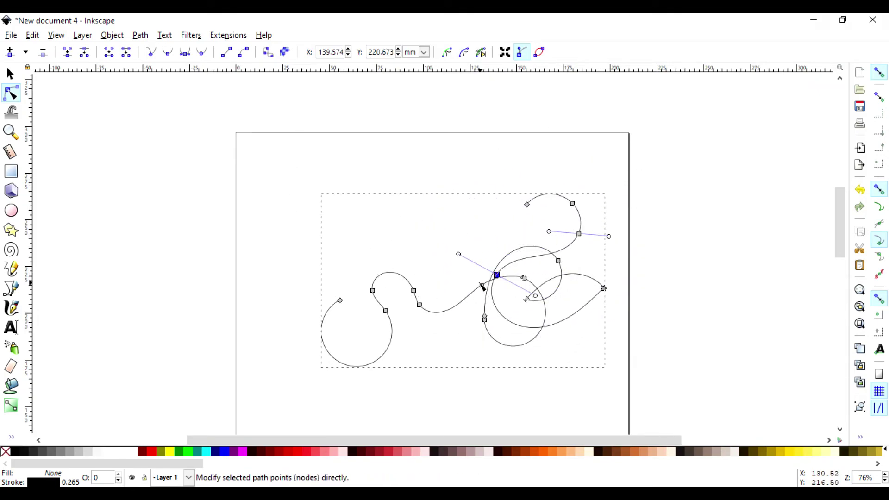
# - Delete several nodes, flattening the left curl, then delete the whole wavy path
pyautogui.click(413, 290)
pyautogui.moveTo(463, 246); pyautogui.dragTo(419, 298)
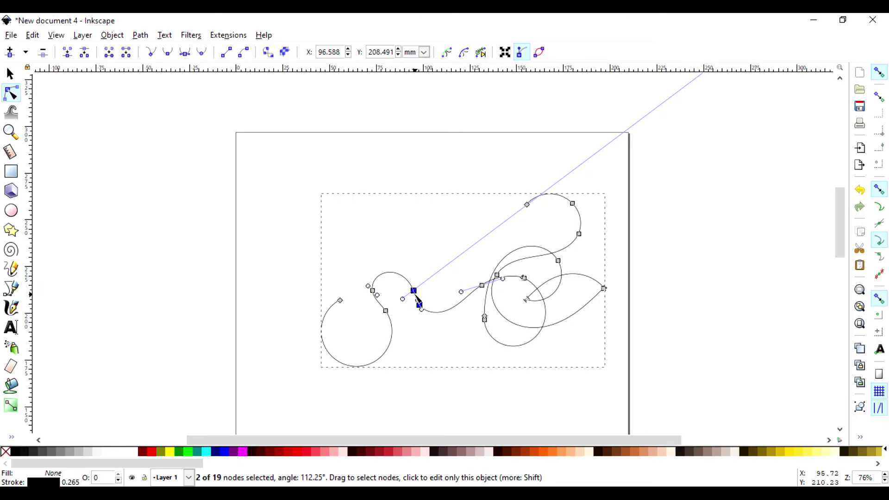
pyautogui.press('Delete')
pyautogui.click(373, 292)
pyautogui.press('Delete')
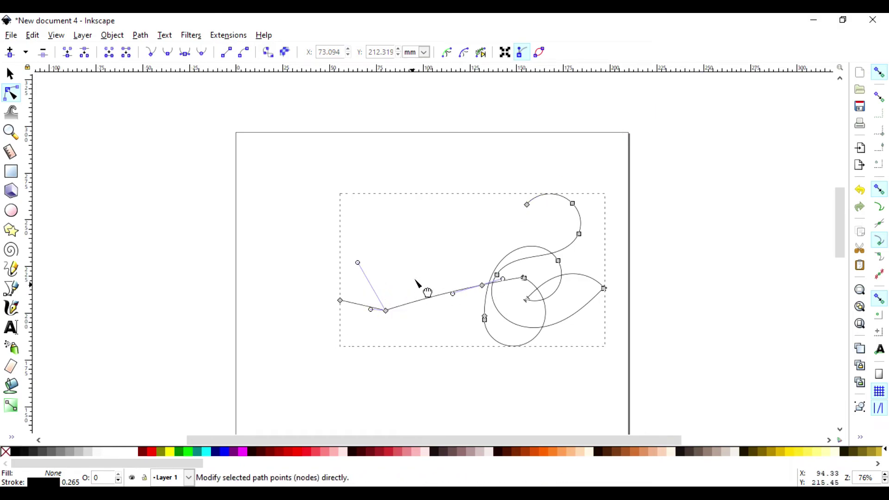
pyautogui.press('s')
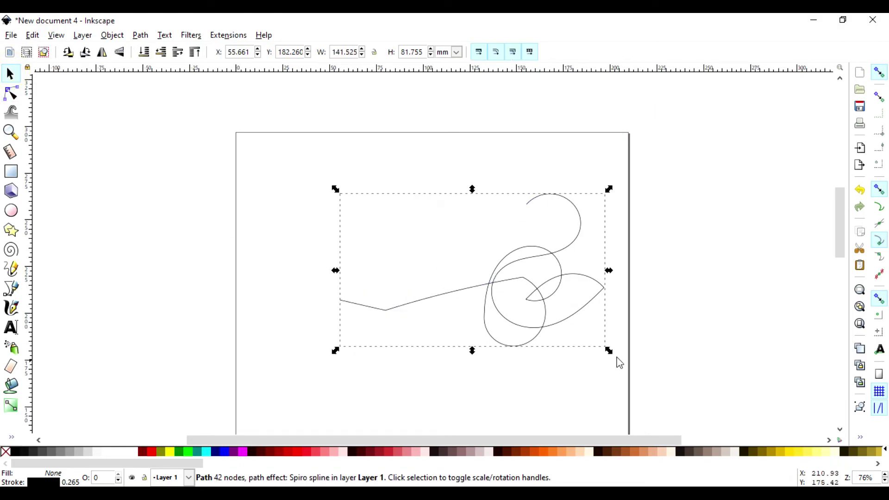
pyautogui.press('Delete')
# - Set the Pen tool to Spiro mode with the Ellipse path shape
pyautogui.click(17, 293)
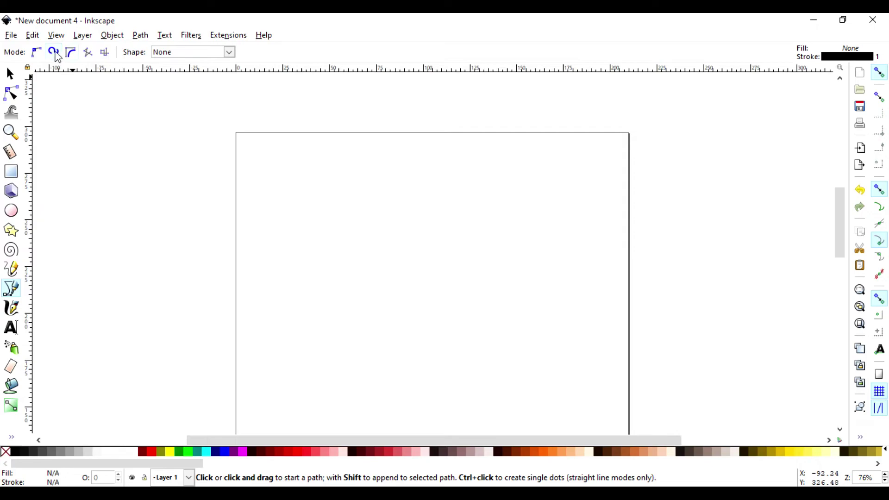
pyautogui.click(230, 53)
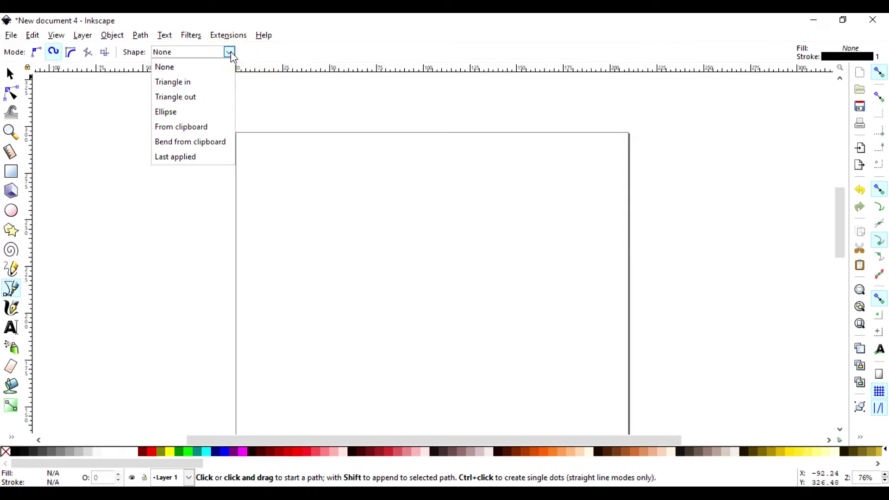
pyautogui.click(189, 112)
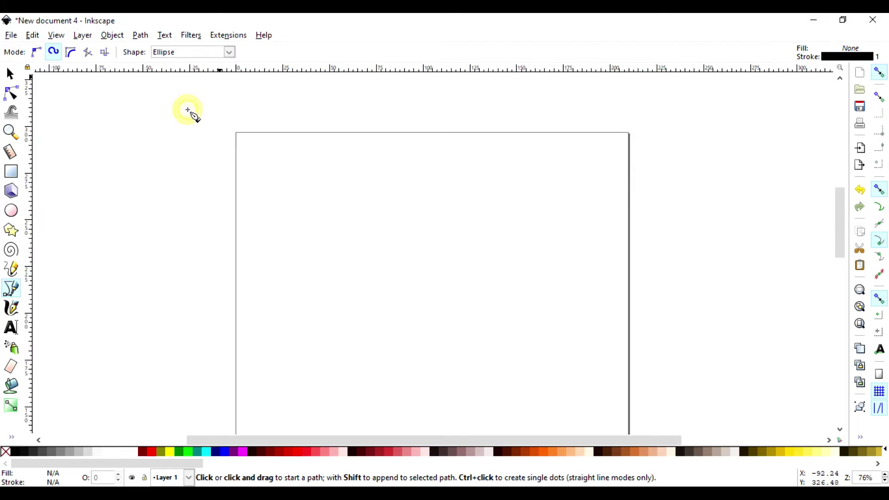
# - Draw a curve rising from the lower left and curling into a spiral hook on the right
pyautogui.click(272, 317)
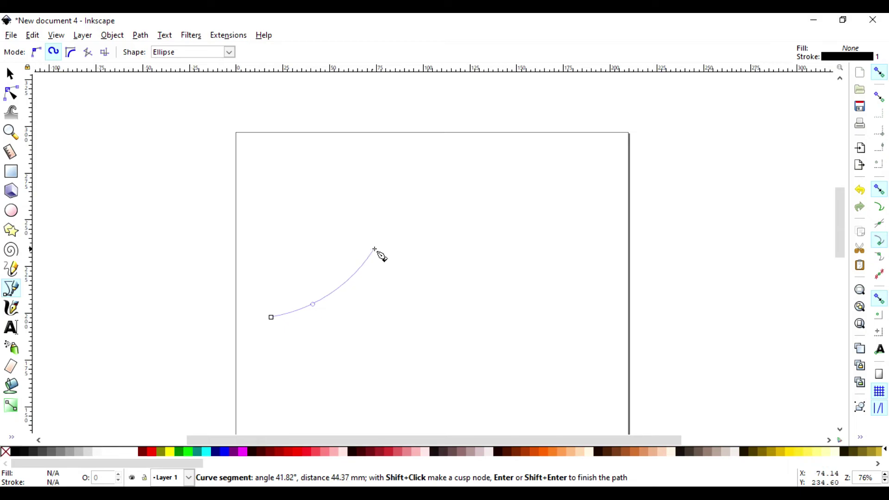
pyautogui.click(353, 251)
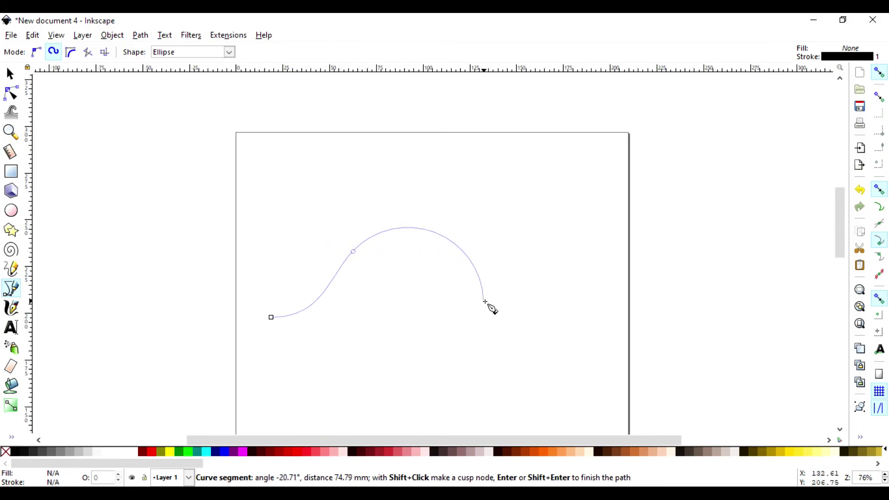
pyautogui.click(418, 284)
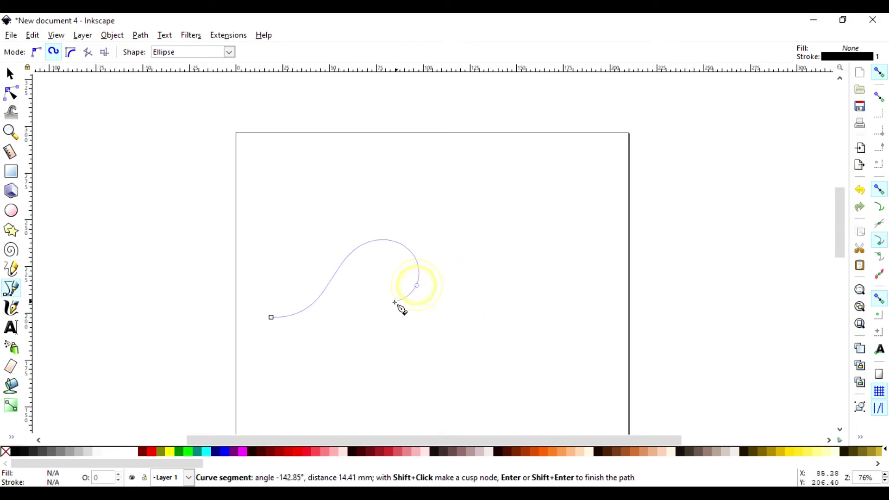
pyautogui.doubleClick(371, 275)
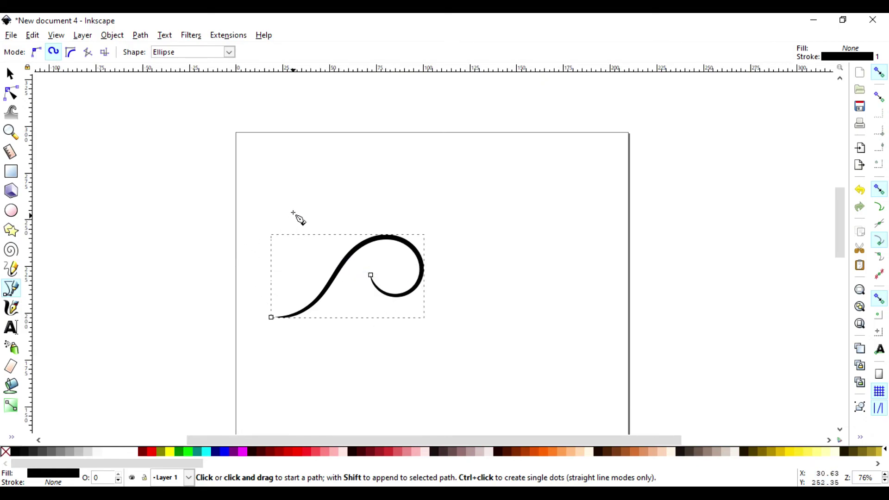
# - Enlarge the curl wider and taller with the Selector tool
pyautogui.click(11, 77)
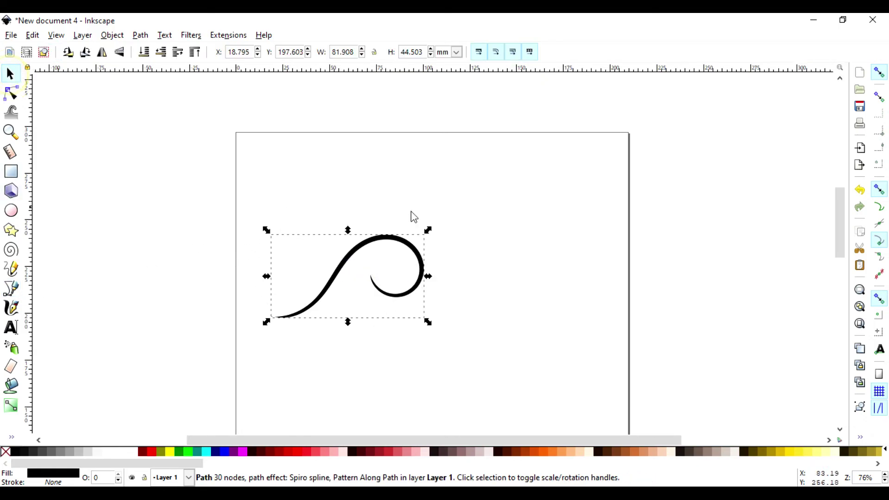
pyautogui.moveTo(427, 234); pyautogui.dragTo(502, 198)
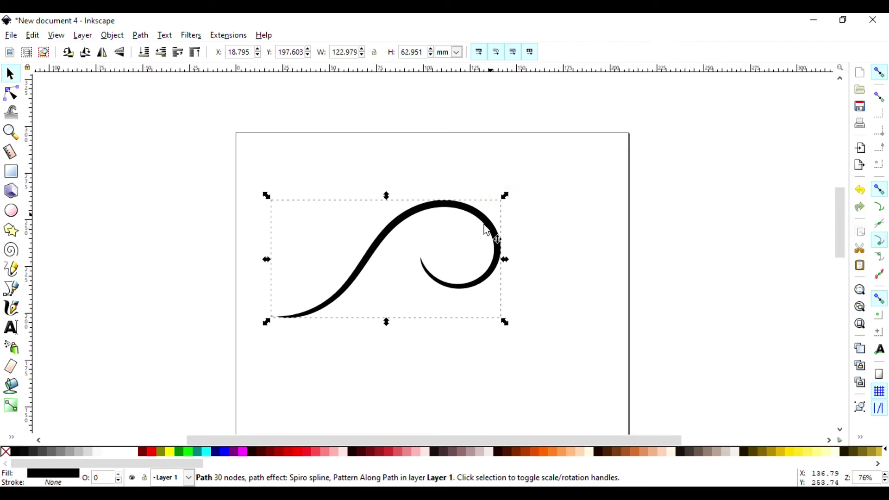
pyautogui.click(559, 236)
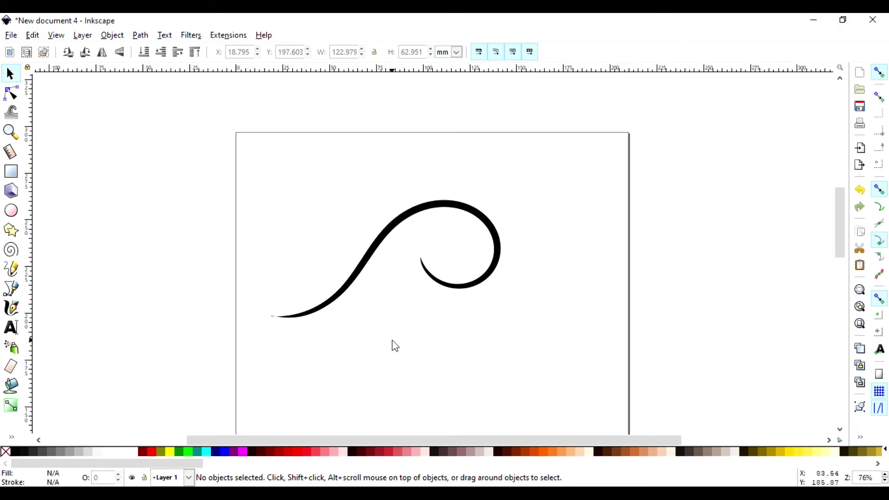
pyautogui.scroll(-7, 394, 345)
pyautogui.scroll(11, 395, 342)
pyautogui.scroll(-6, 469, 292)
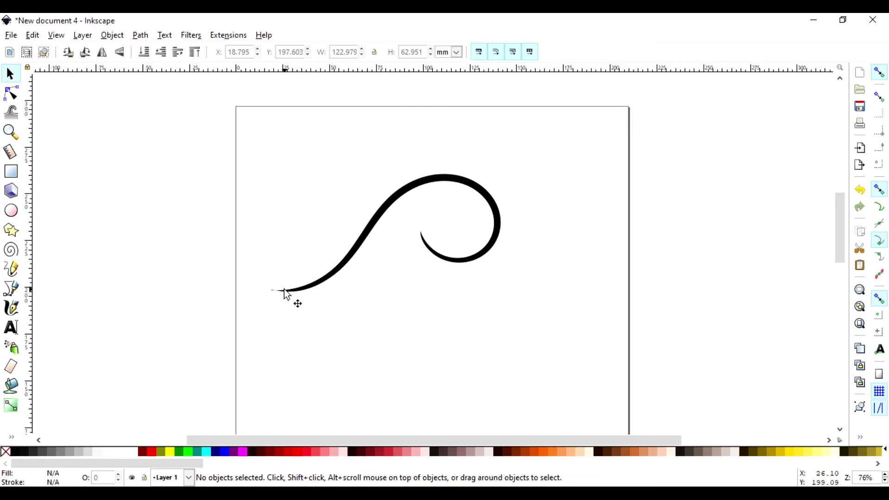
# - Shrink the curl, then squash it vertically
pyautogui.click(309, 283)
pyautogui.click(555, 251)
pyautogui.click(484, 256)
pyautogui.moveTo(505, 170)
pyautogui.mouseDown()
pyautogui.moveTo(468, 208)
pyautogui.moveTo(439, 171)
pyautogui.moveTo(498, 193)
pyautogui.moveTo(512, 179)
pyautogui.moveTo(498, 167)
pyautogui.mouseUp()
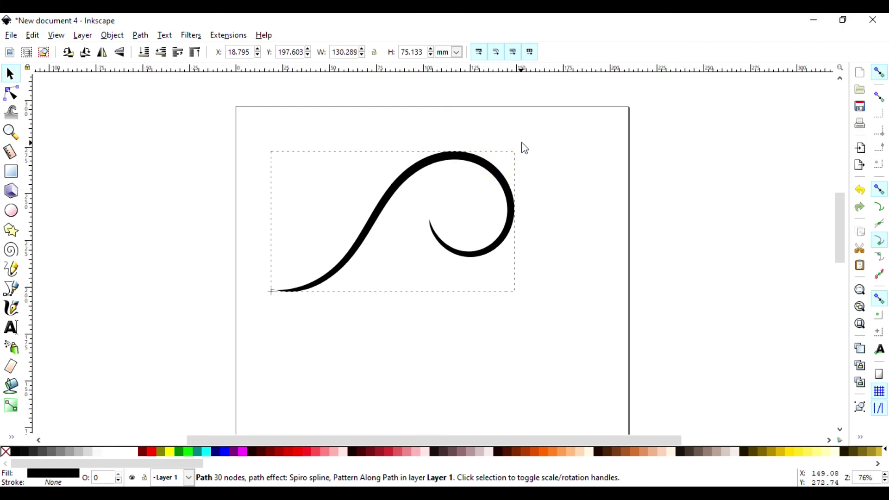
pyautogui.moveTo(521, 143); pyautogui.dragTo(485, 174)
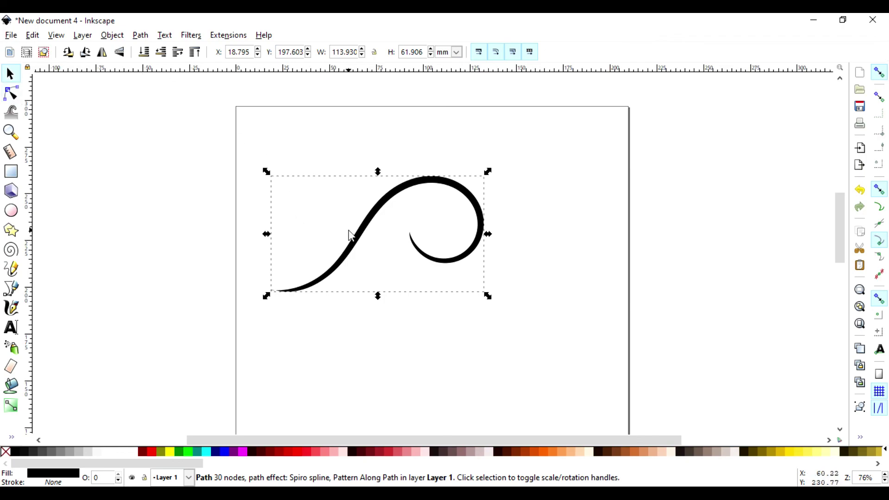
pyautogui.moveTo(377, 172); pyautogui.dragTo(351, 179)
# - Stretch the curl horizontally and enlarge it proportionally to about 144.559 × 78.177 mm
pyautogui.click(480, 204)
pyautogui.click(481, 225)
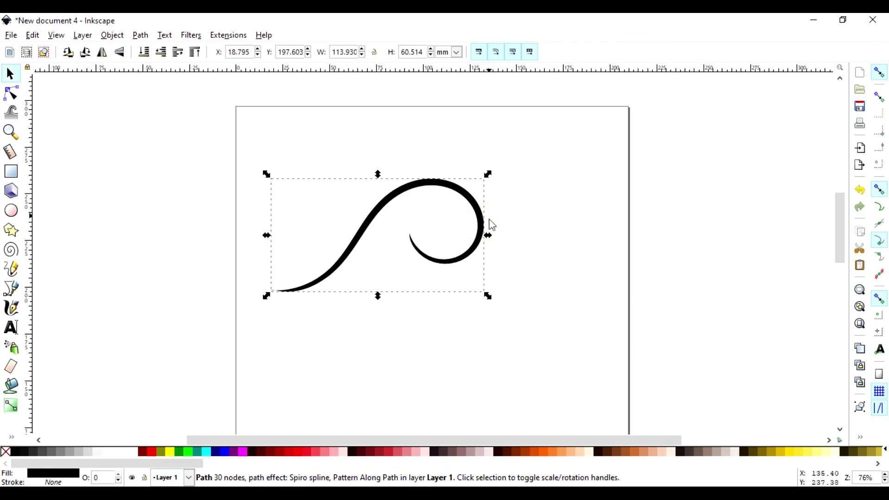
pyautogui.moveTo(489, 239); pyautogui.dragTo(508, 260)
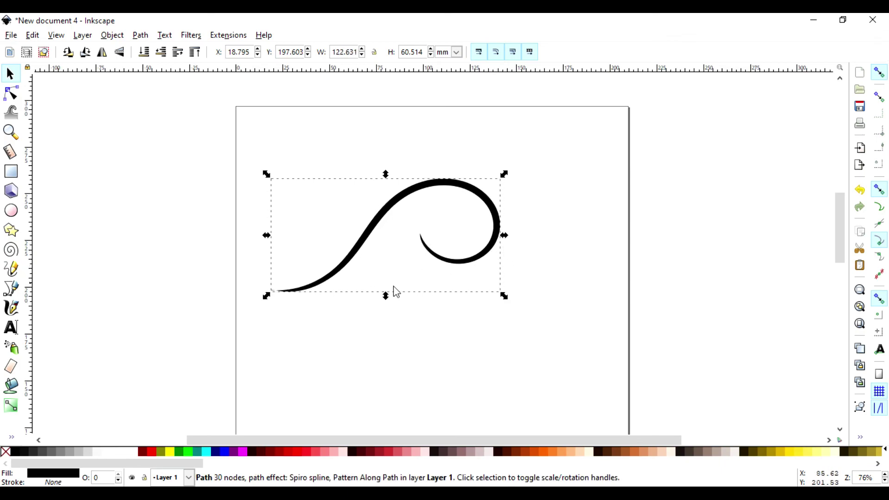
pyautogui.moveTo(508, 303); pyautogui.dragTo(550, 331)
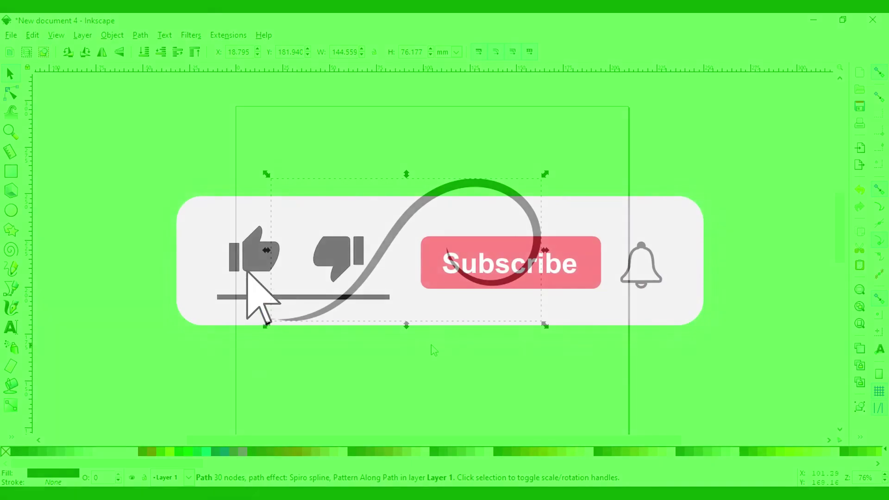